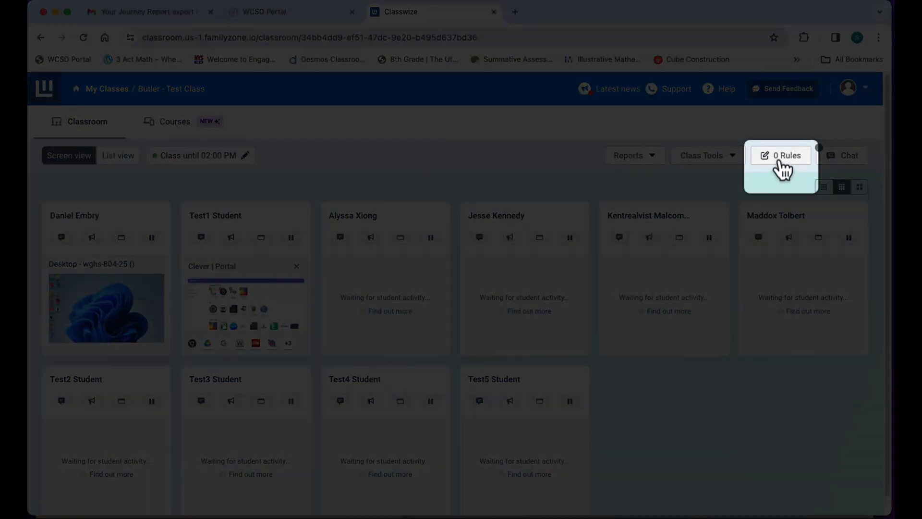
Step: Create a class rule that blocks the IXL signature for the whole class, and close the rules list
left_click(780, 159)
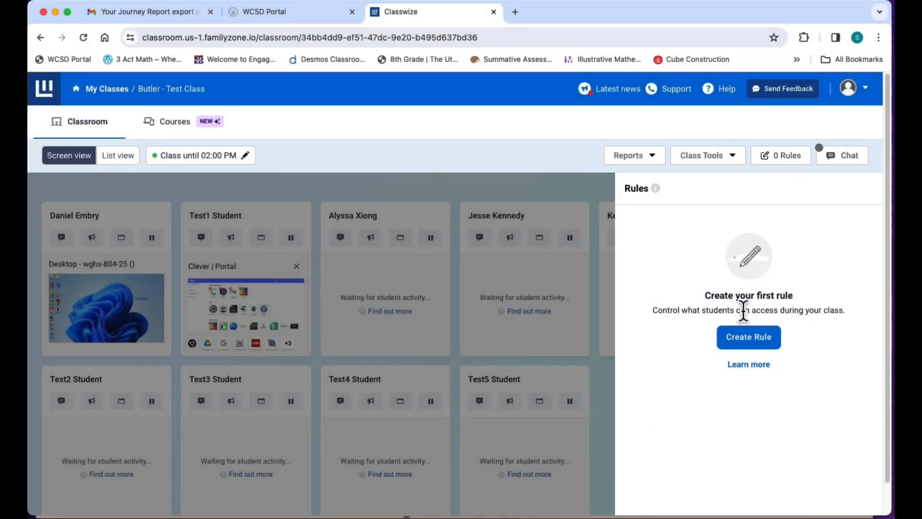
left_click(757, 344)
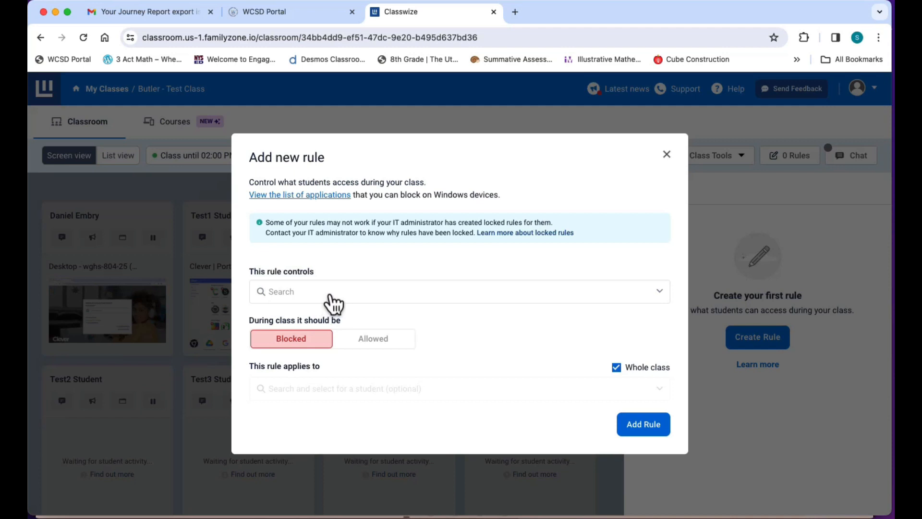
left_click(329, 294)
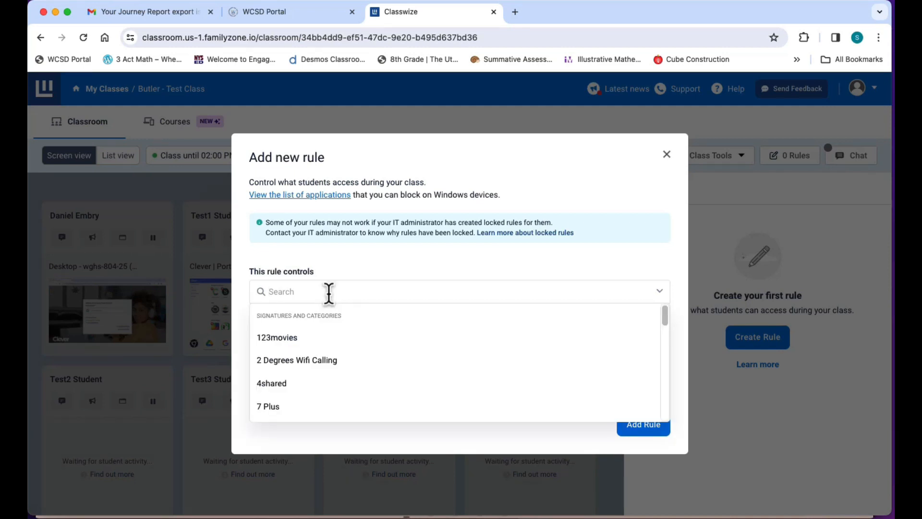
type("ixl")
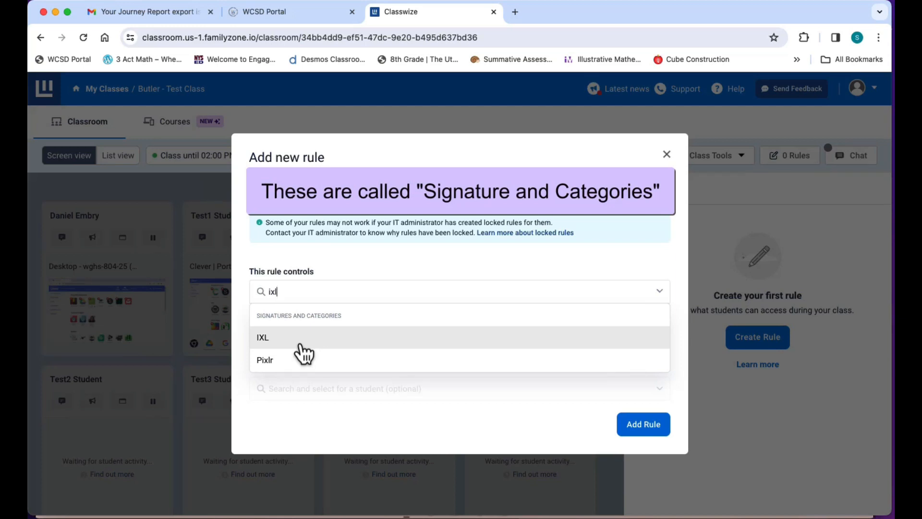
left_click(302, 338)
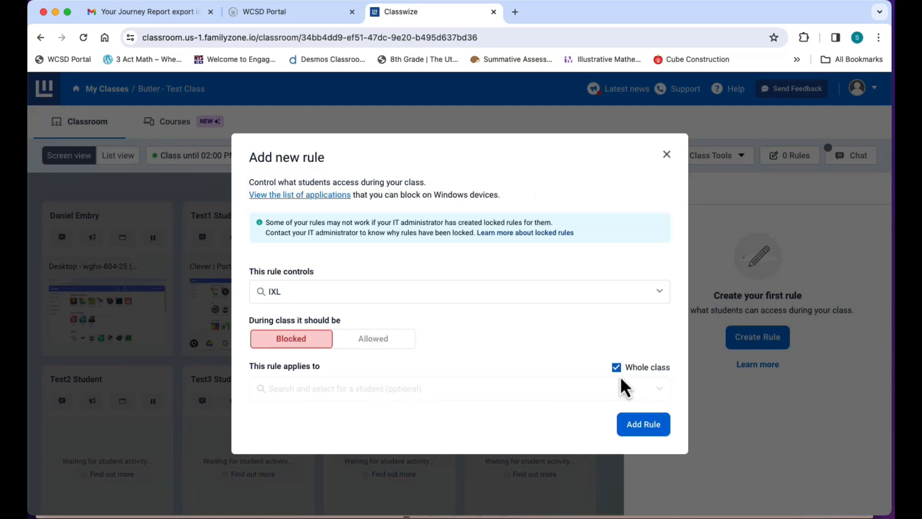
left_click(634, 429)
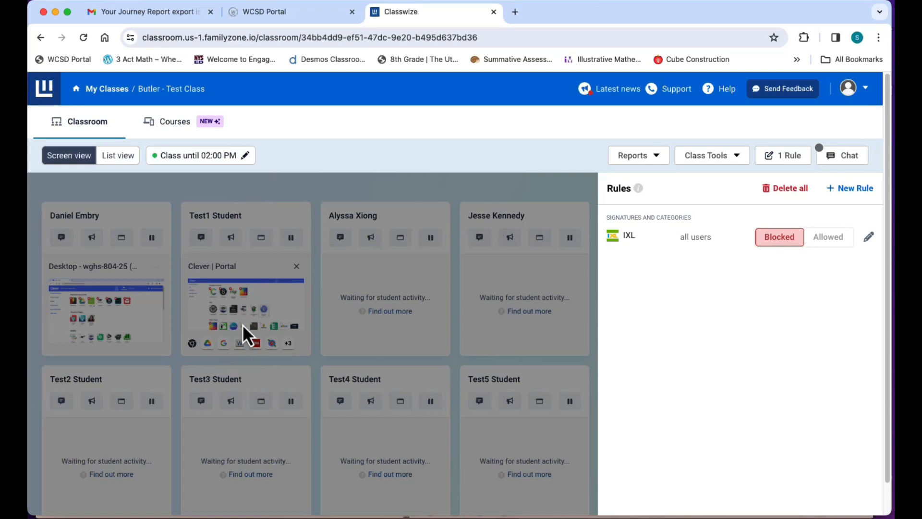
left_click(485, 155)
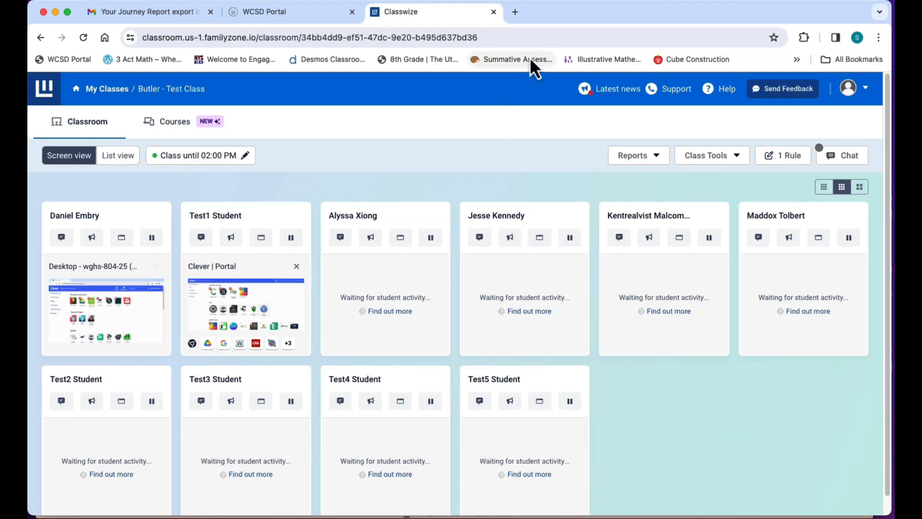
Step: Switch to the student device in Quick Camera, check its Clever and IXL tabs, and return to Classwize
double_click(563, 17)
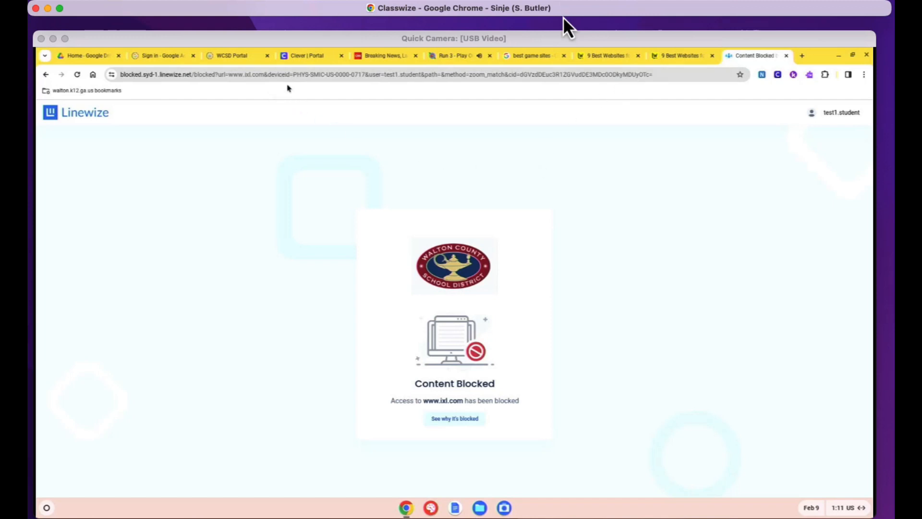
left_click(309, 57)
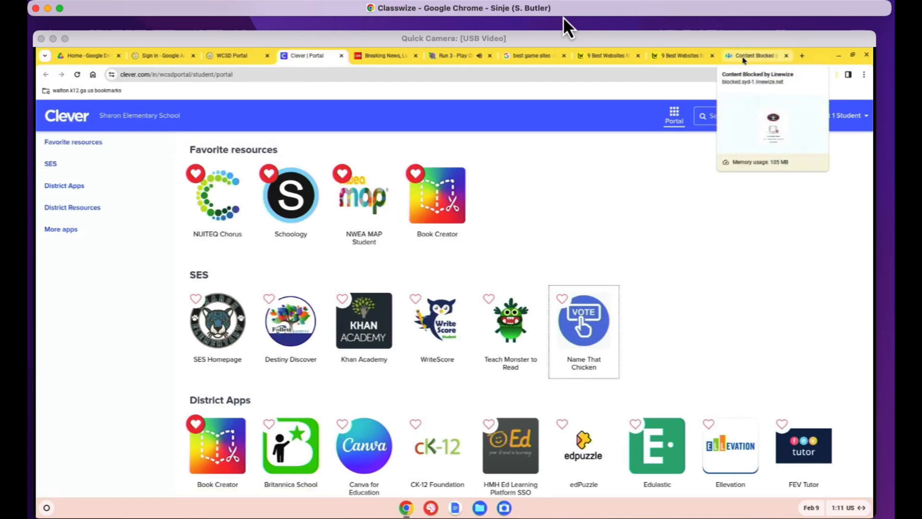
left_click(743, 56)
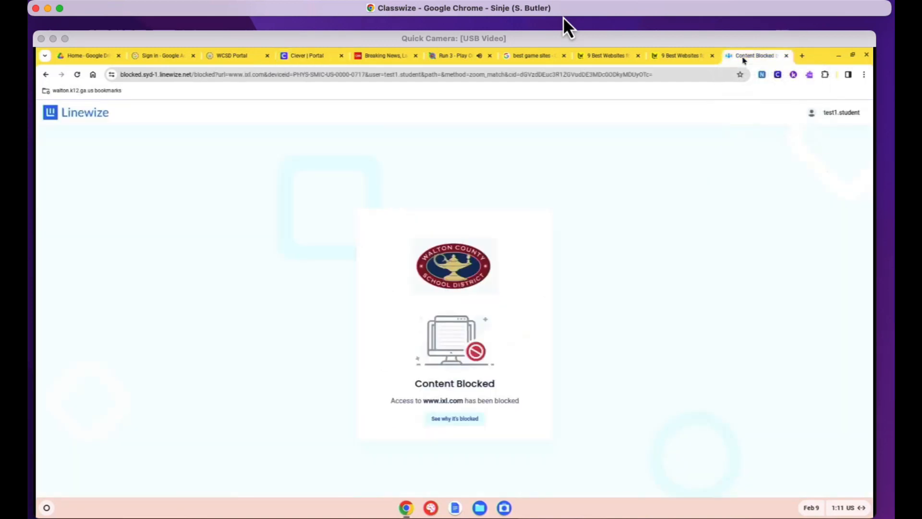
left_click(563, 16)
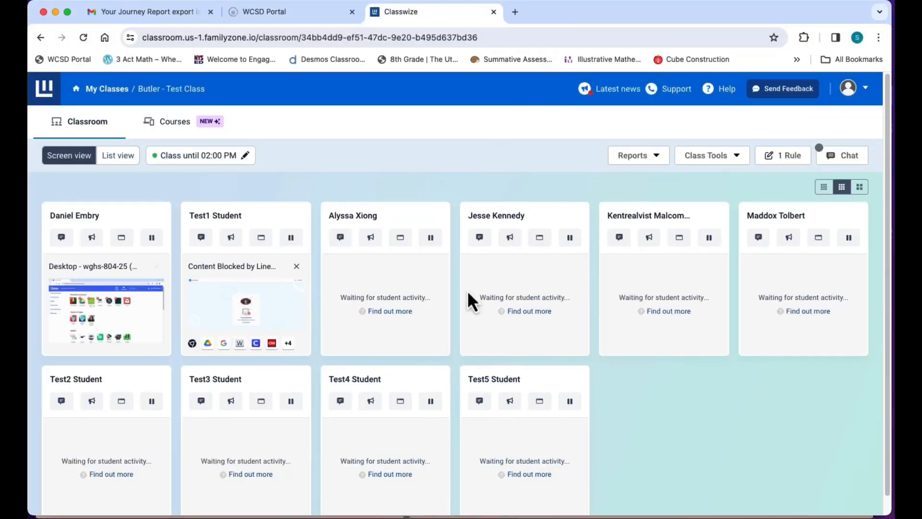
Step: Change the whole-class IXL rule to Allowed and close the rules list
left_click(775, 163)
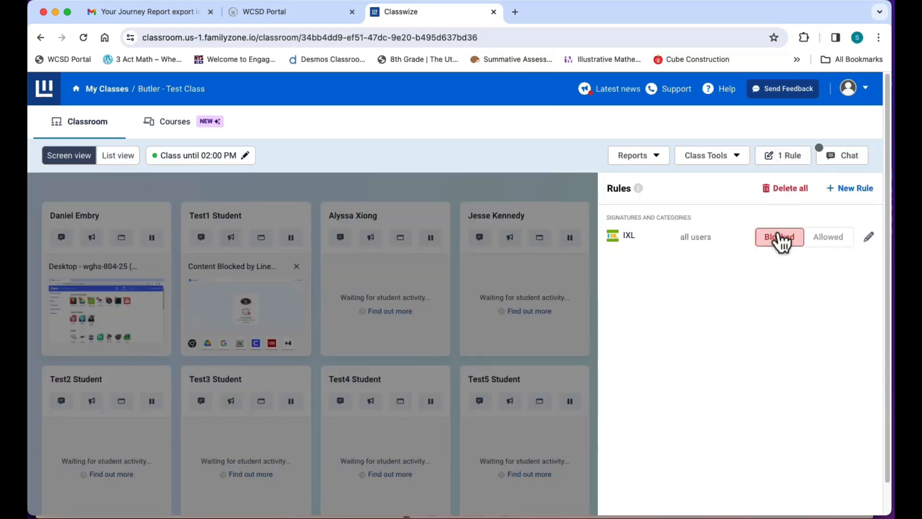
left_click(821, 240)
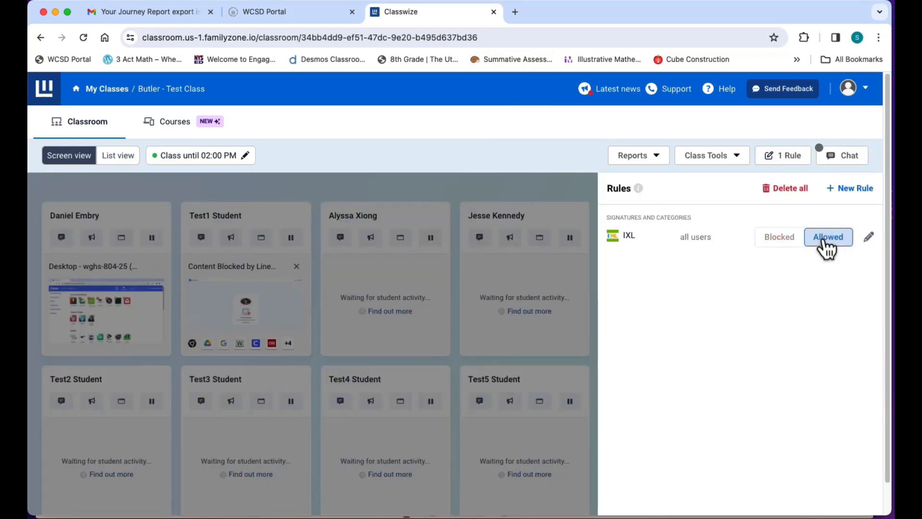
left_click(582, 174)
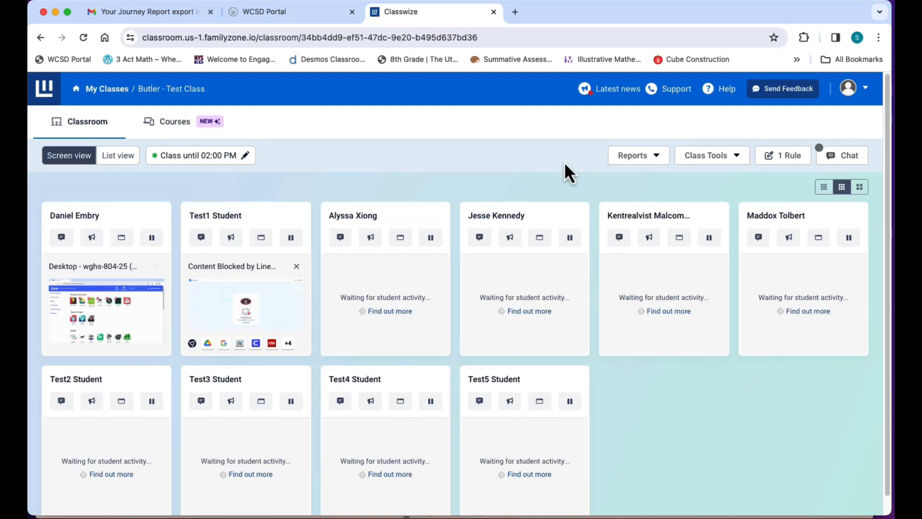
Step: Switch to the student device in Quick Camera and load ixl.com to test its access
double_click(646, 18)
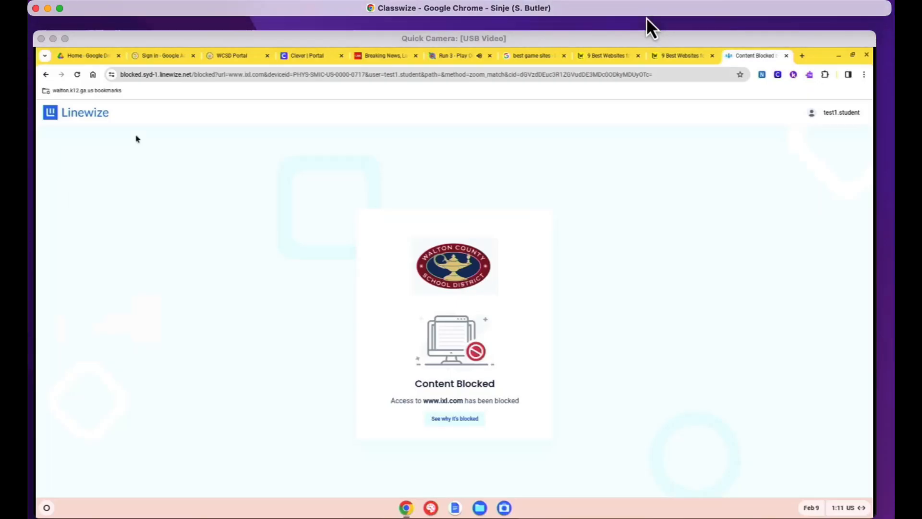
left_click(185, 76)
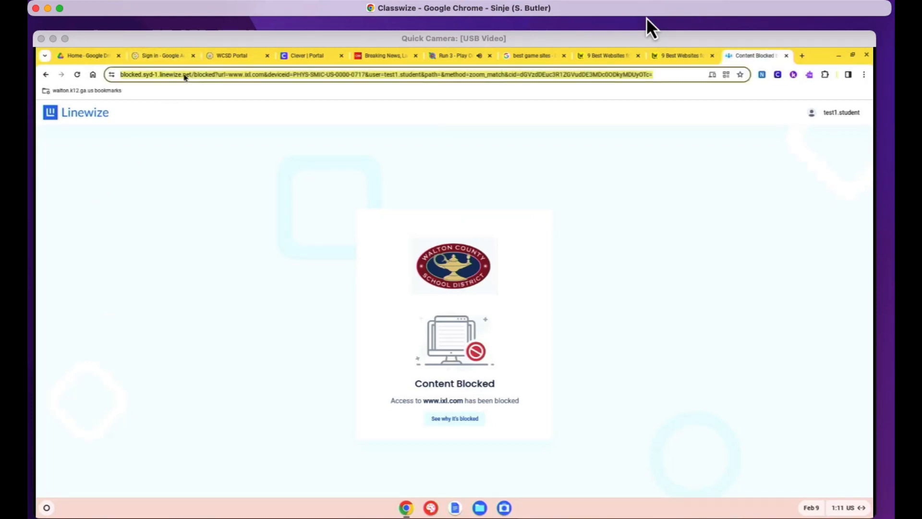
type("ixl.com")
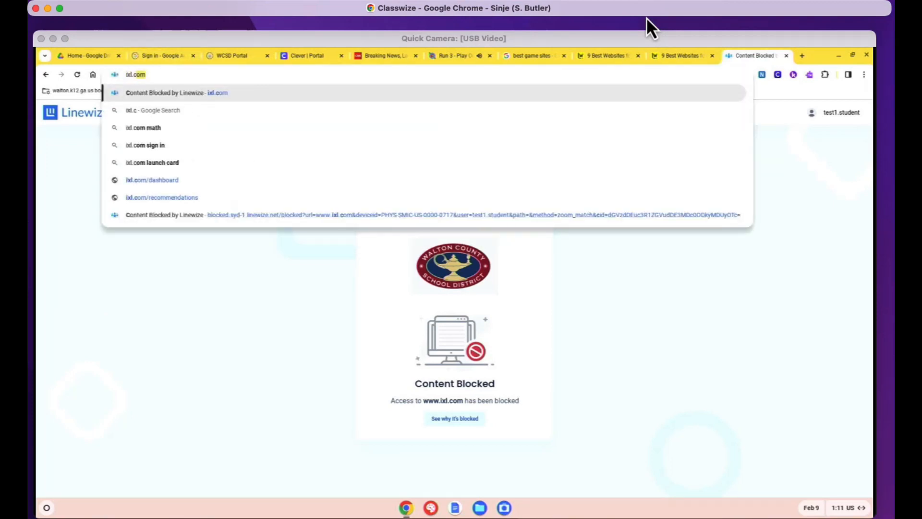
key("Return")
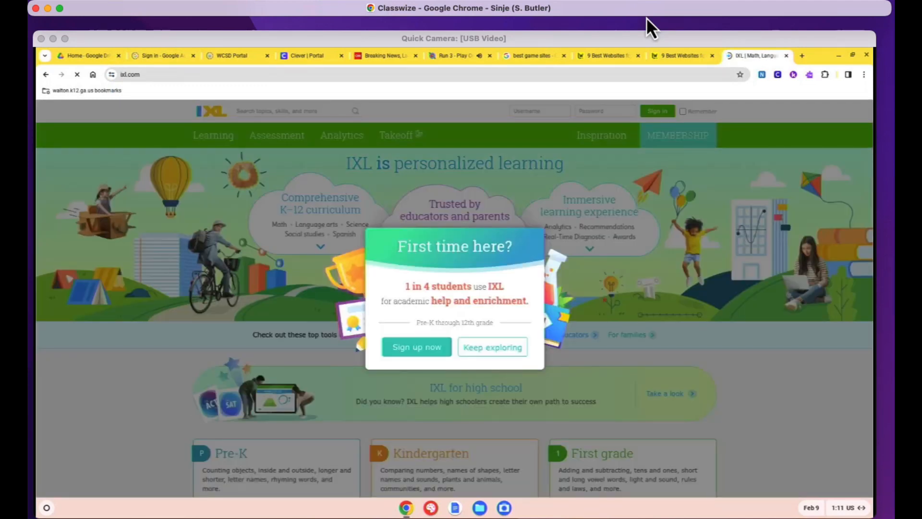
Step: Switch back to Classwize and open Test1 Student's live screen
left_click(664, 10)
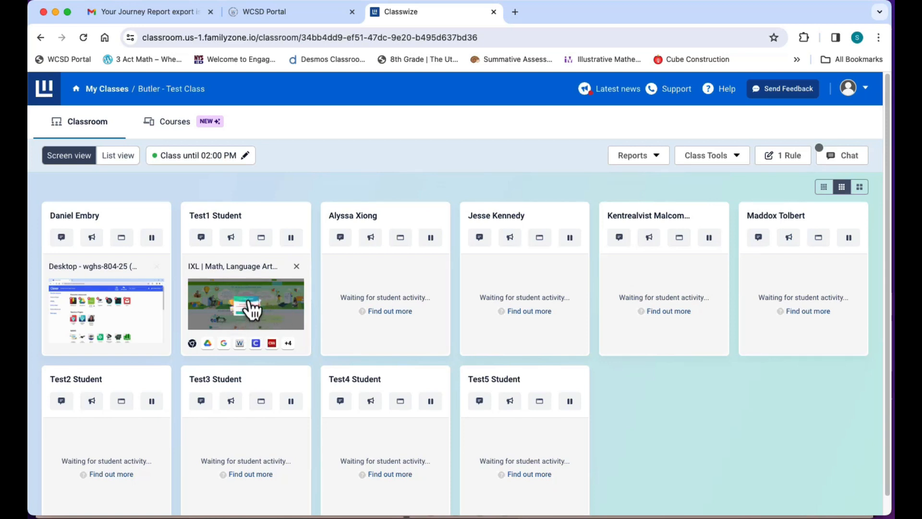
left_click(249, 302)
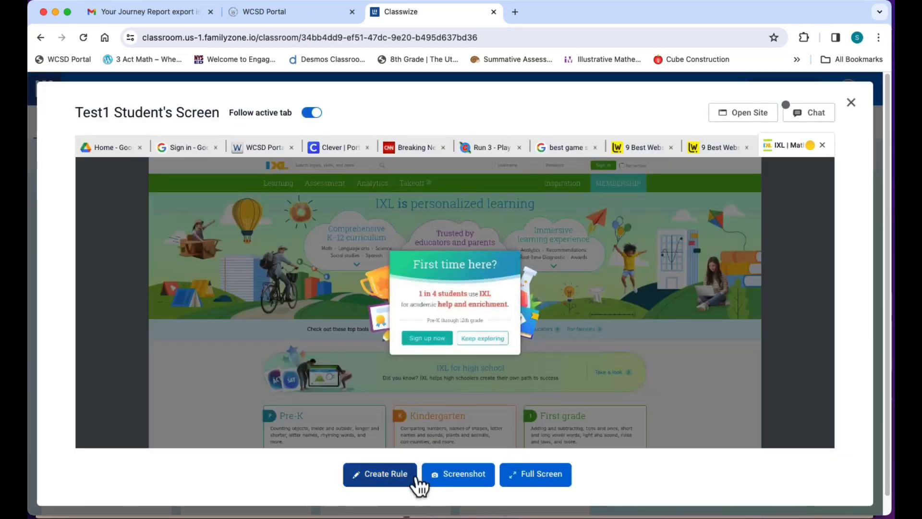
left_click(377, 479)
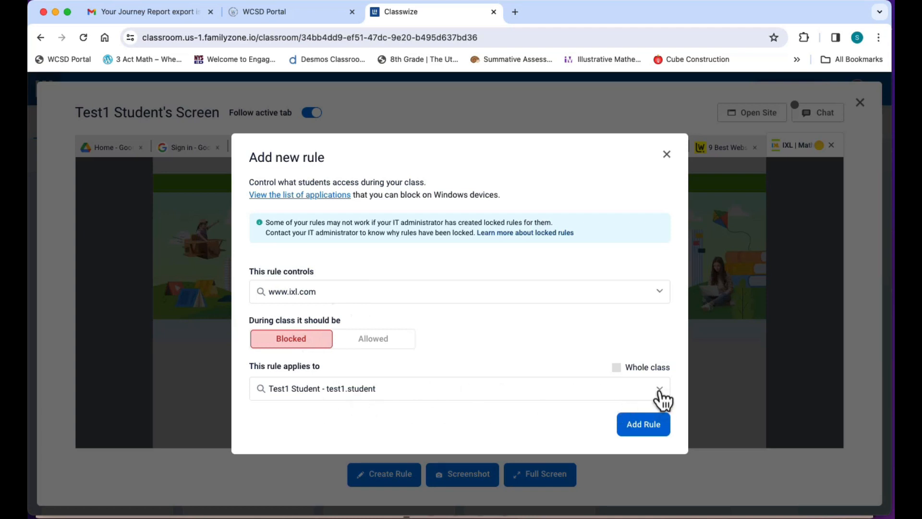
left_click(616, 368)
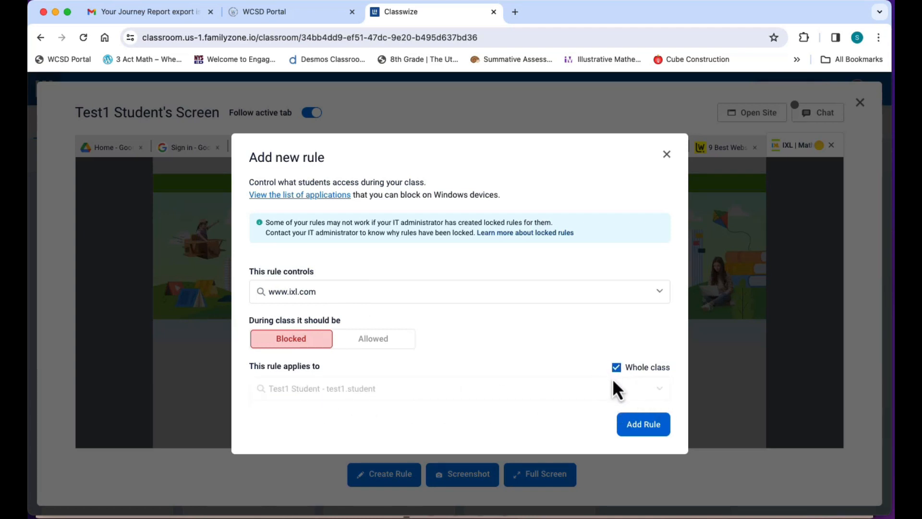
left_click(650, 427)
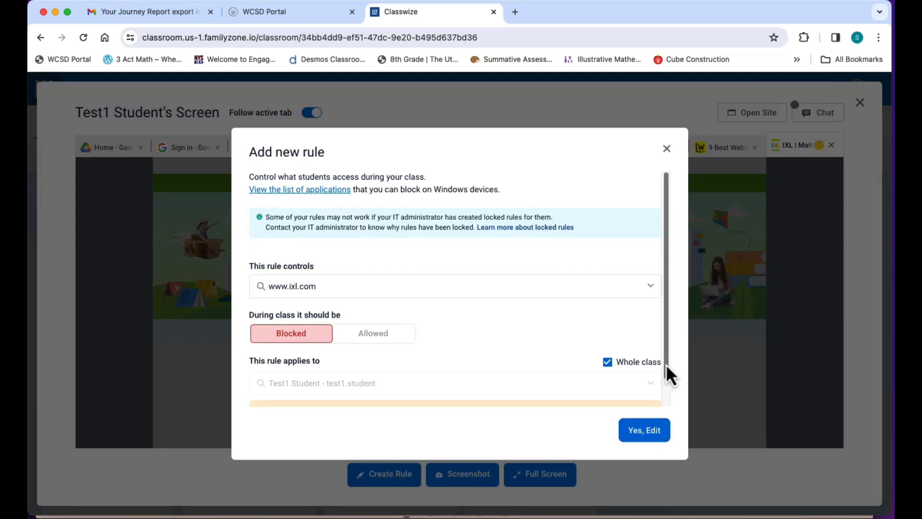
left_click_drag(667, 364, 667, 404)
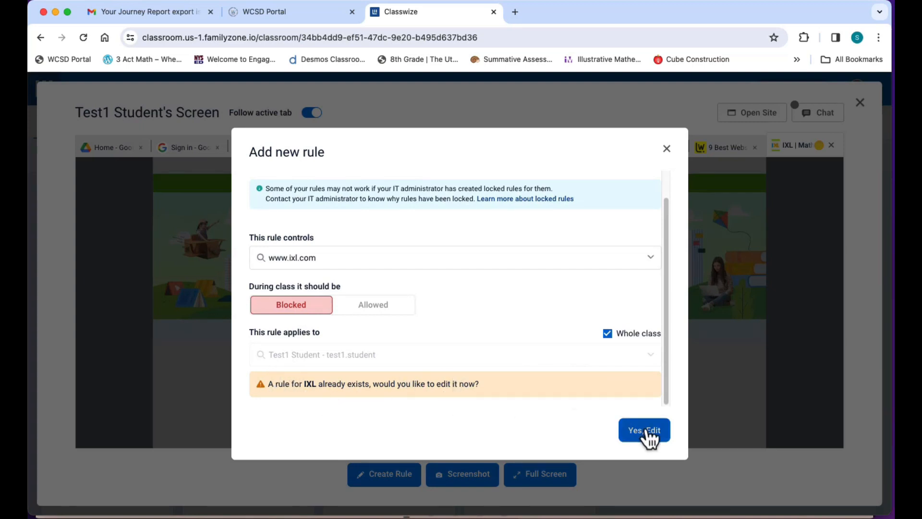
left_click(666, 149)
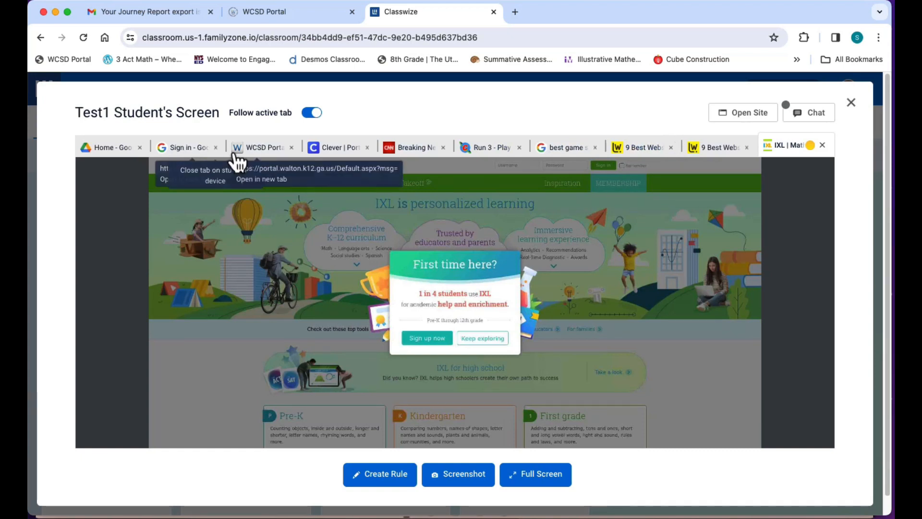
left_click(268, 151)
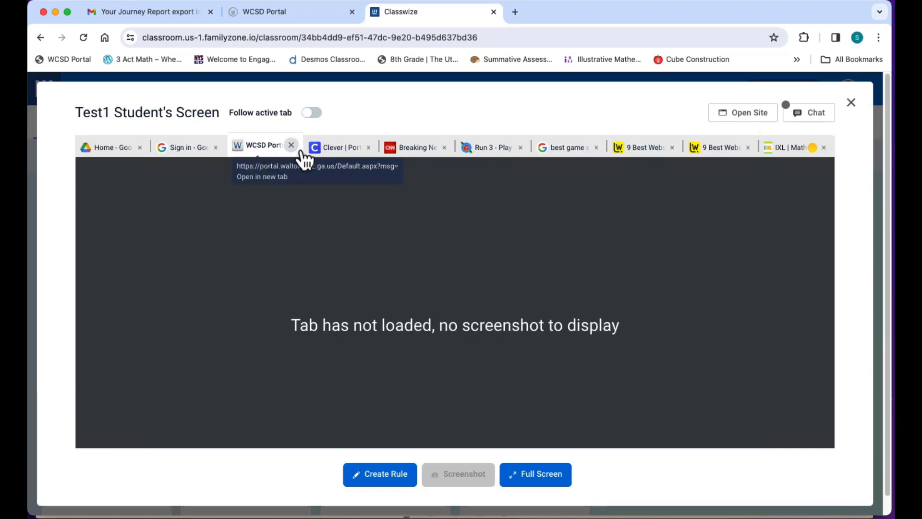
left_click(410, 153)
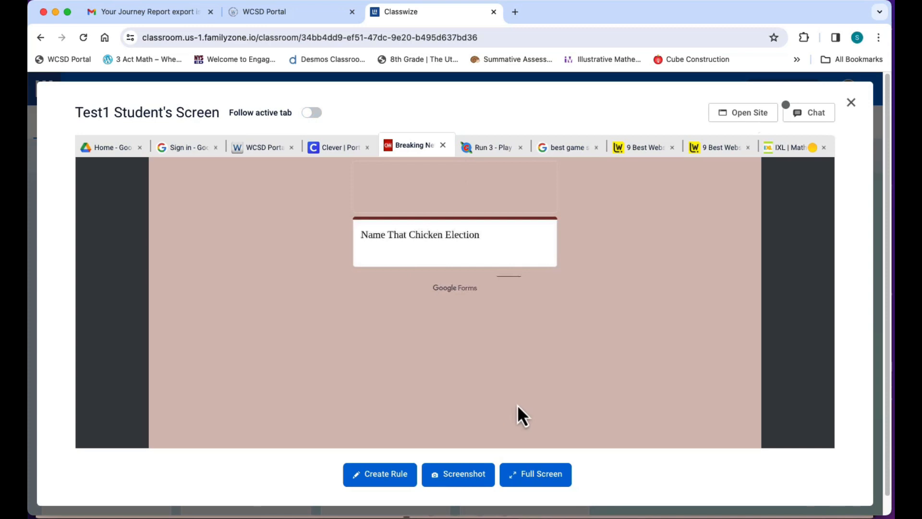
left_click(386, 474)
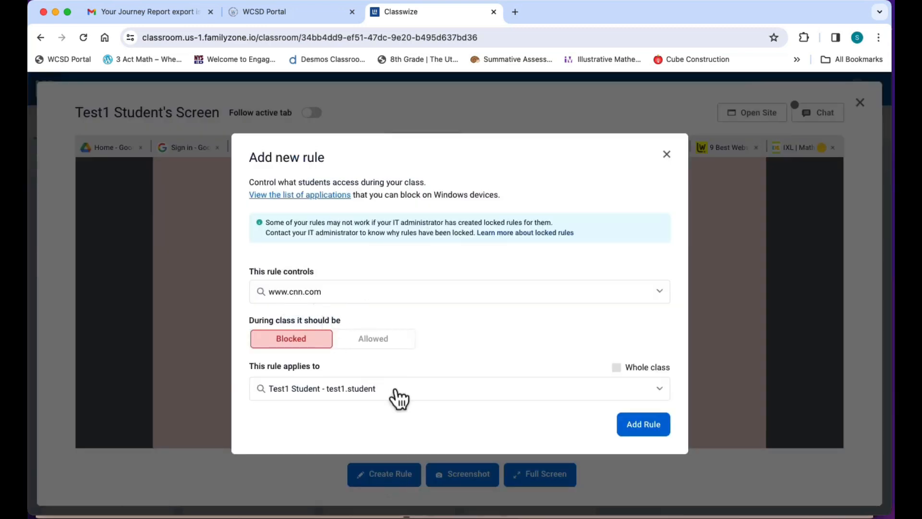
left_click(617, 367)
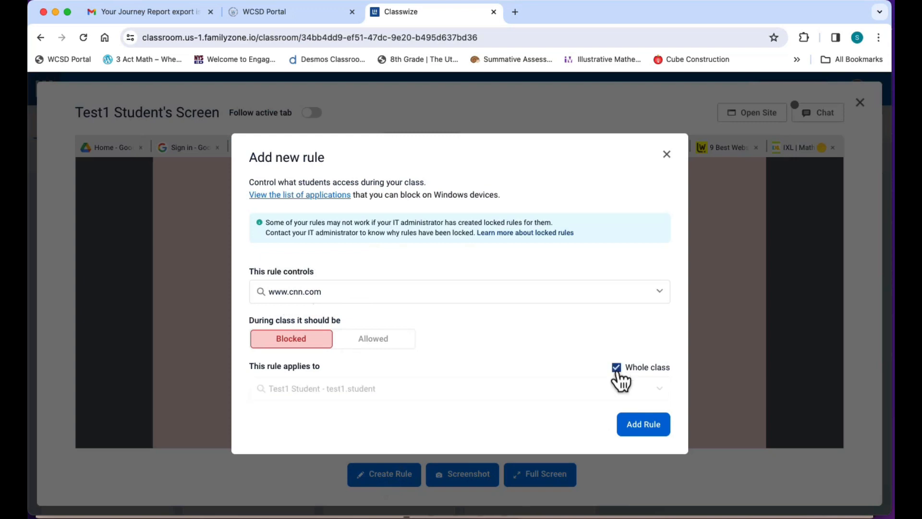
left_click(641, 428)
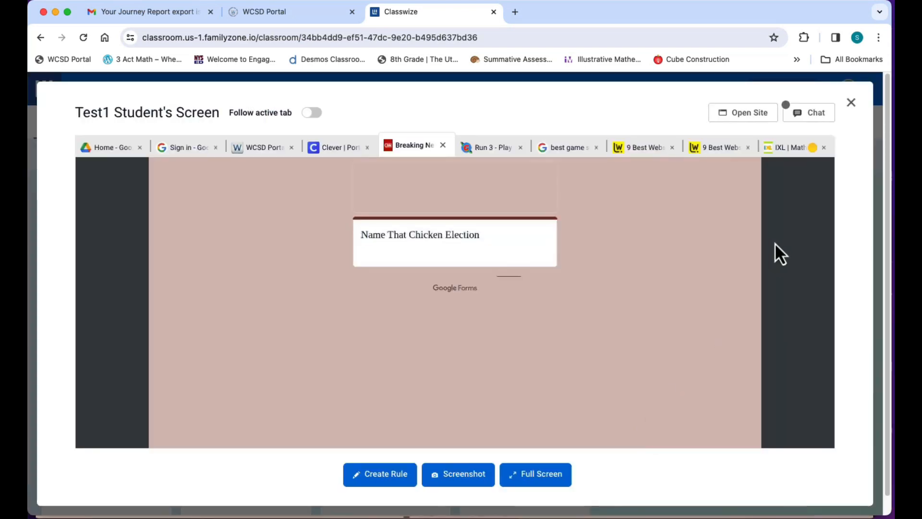
left_click(851, 103)
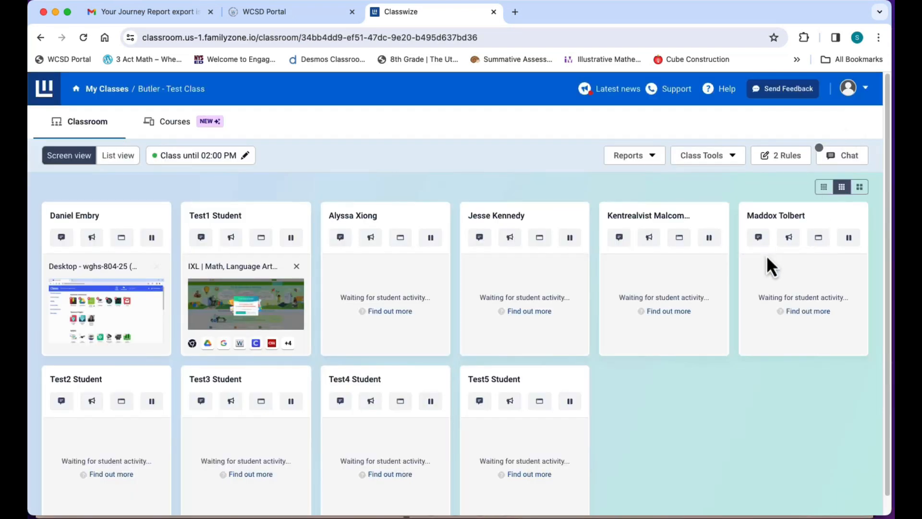
Step: Open the class rules list and review the edit options of the IXL rule without changing them
left_click(783, 156)
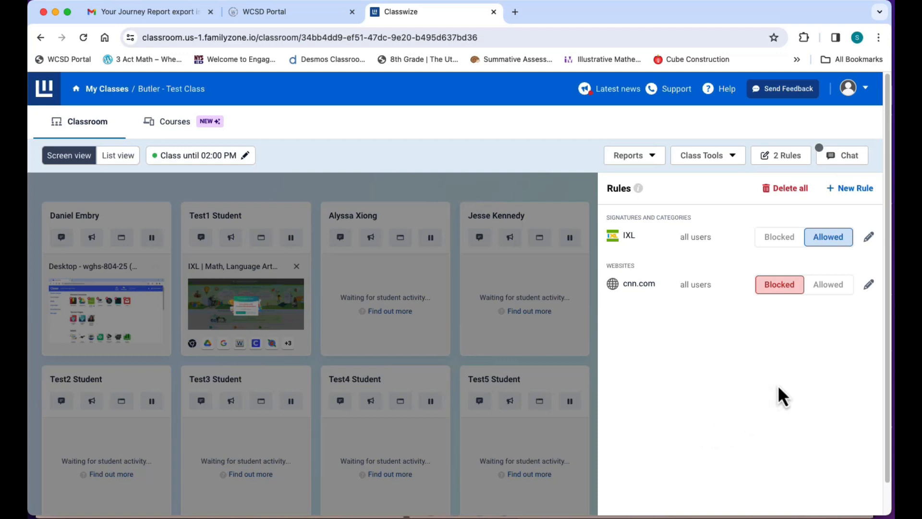
left_click(868, 239)
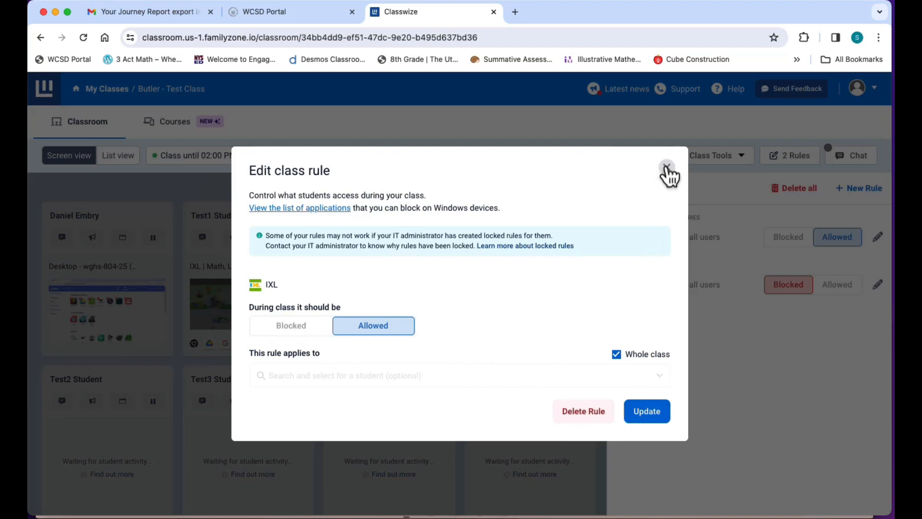
left_click(666, 167)
Step: Switch the IXL rule to Blocked and back to Allowed
left_click(791, 236)
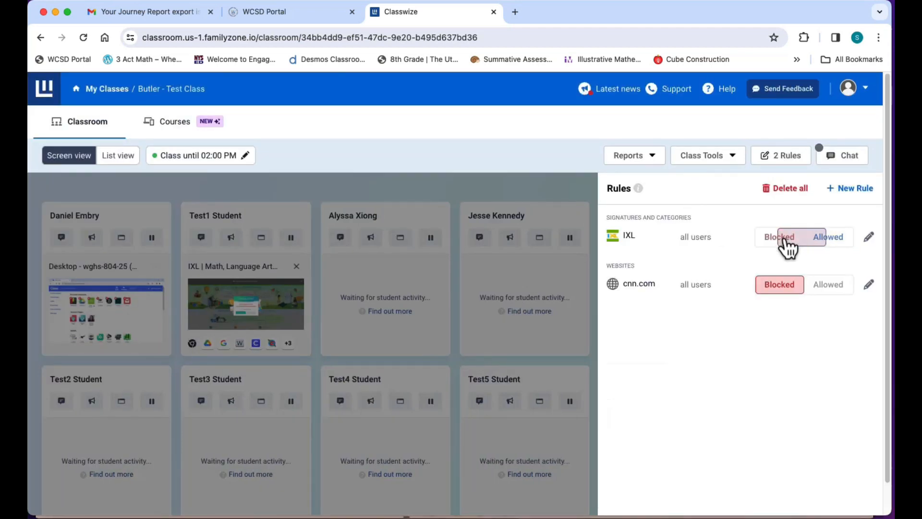
left_click(827, 240)
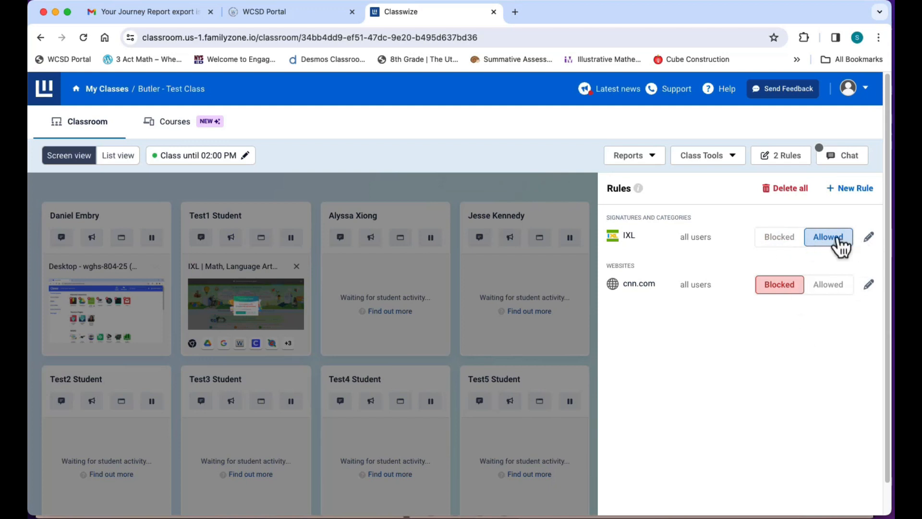
Step: Restrict the IXL allow rule to Test1 Student instead of the whole class
left_click(869, 238)
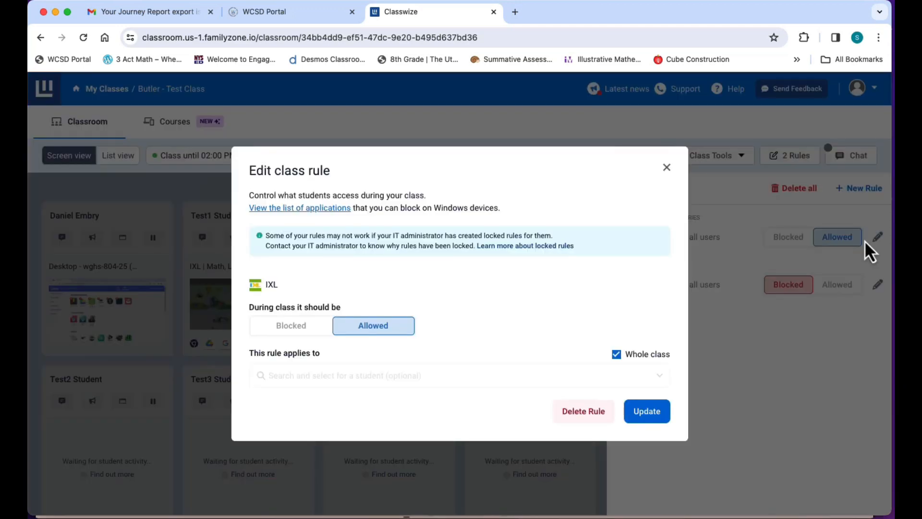
left_click(617, 354)
left_click(657, 377)
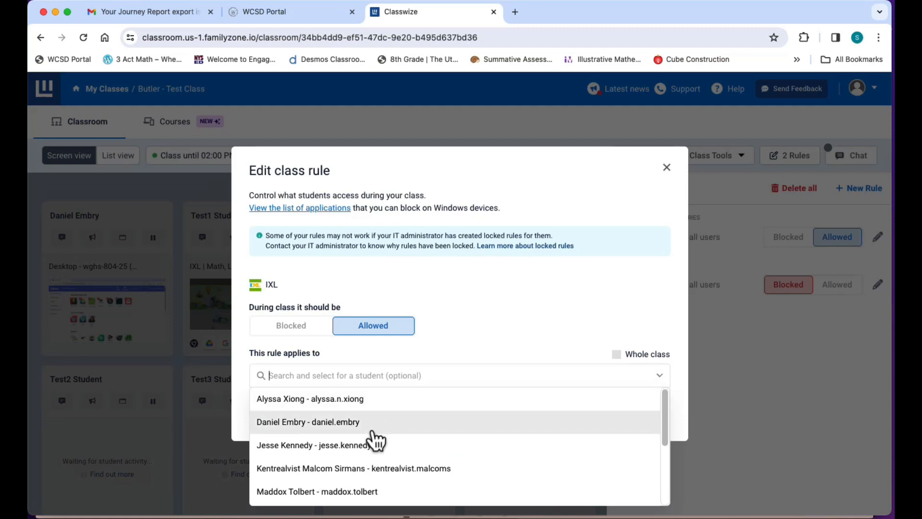
scroll(376, 439, "down", 5)
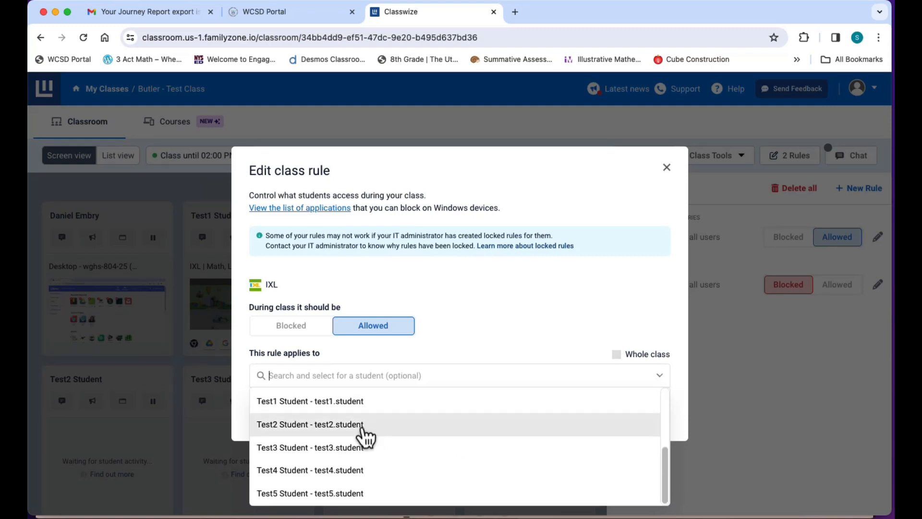
left_click(351, 408)
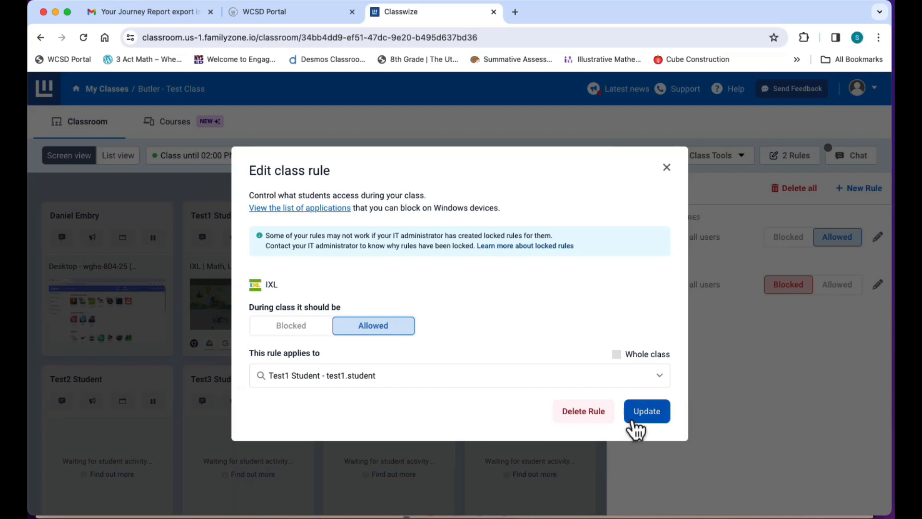
left_click(640, 416)
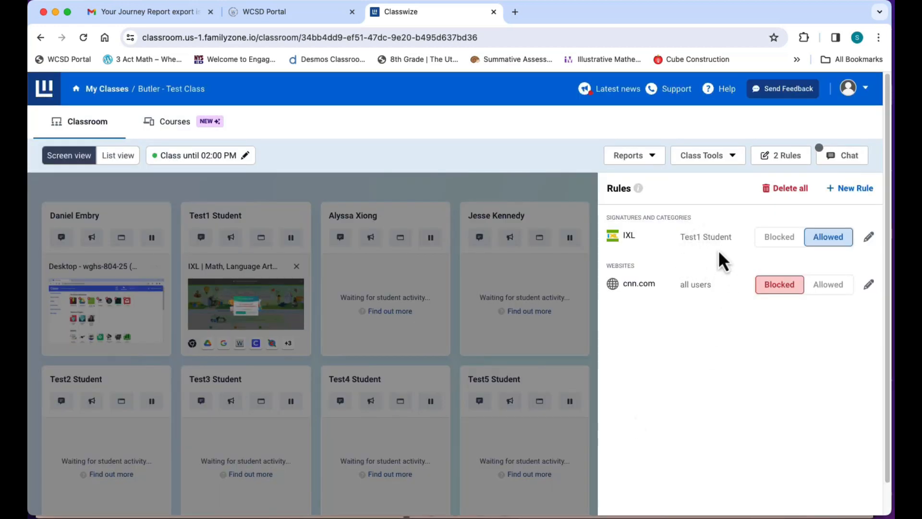
Step: Apply the IXL allow rule to the whole class again
left_click(869, 236)
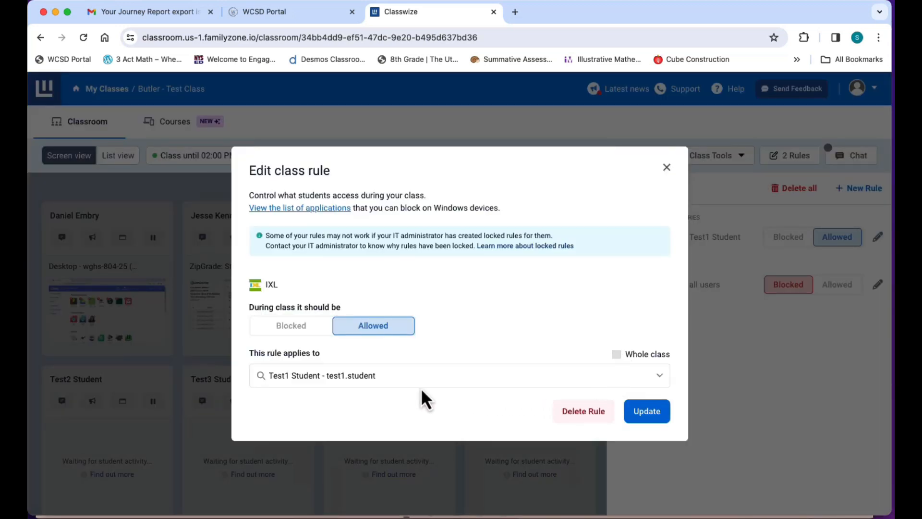
left_click(616, 355)
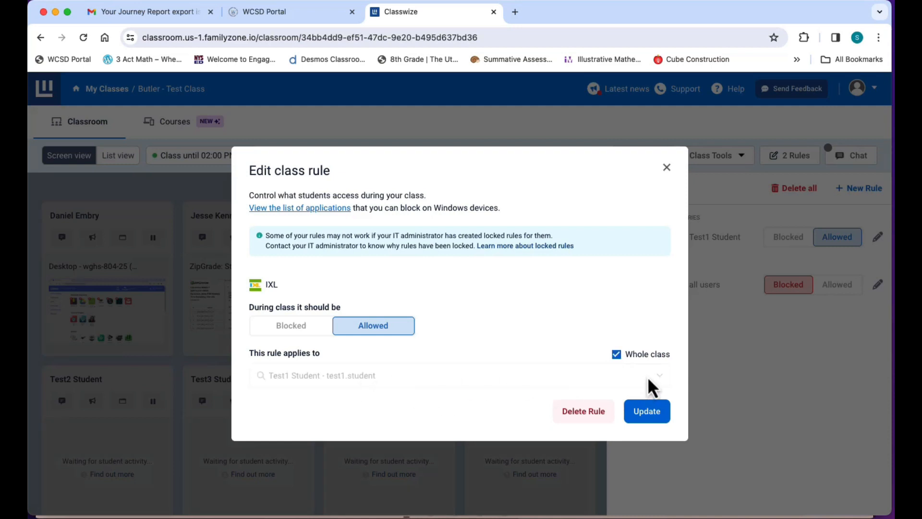
left_click(648, 421)
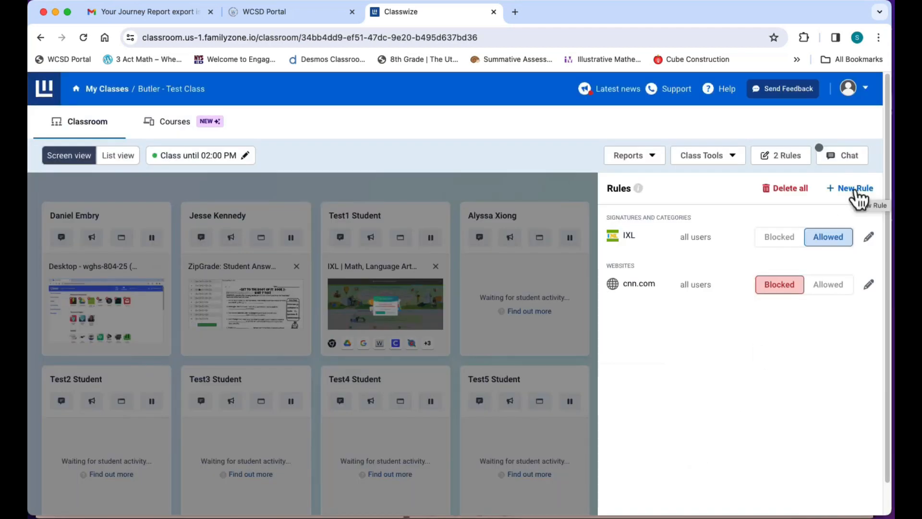
Step: Add a whole-class rule blocking YouTube, and switch that rule to Allowed
left_click(855, 189)
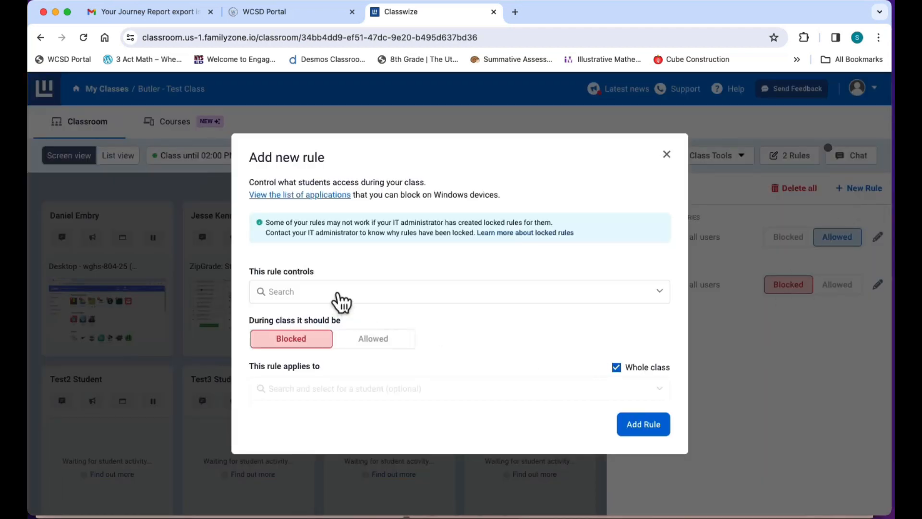
left_click(336, 291)
type("youtu")
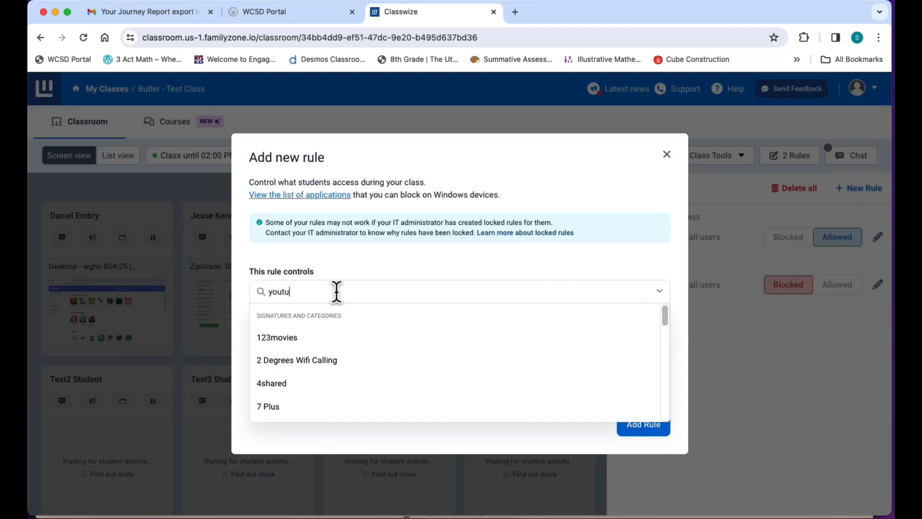
type("be")
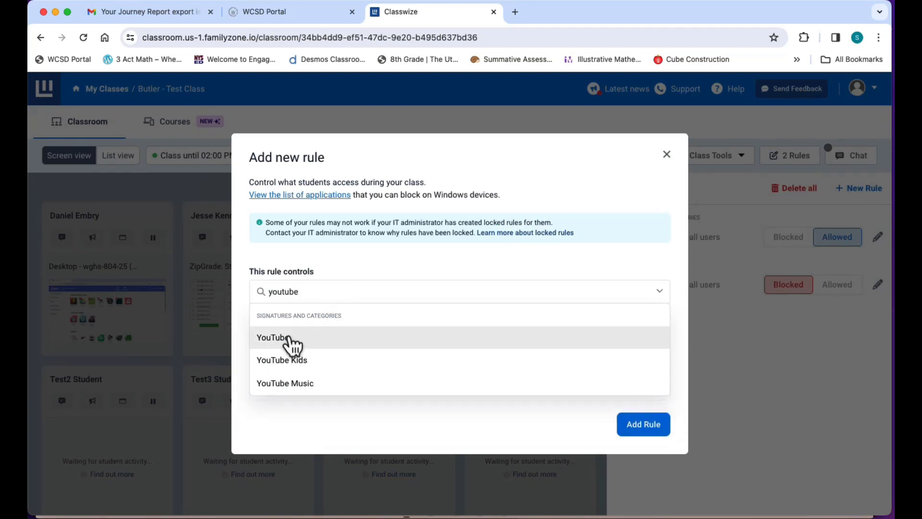
left_click(291, 338)
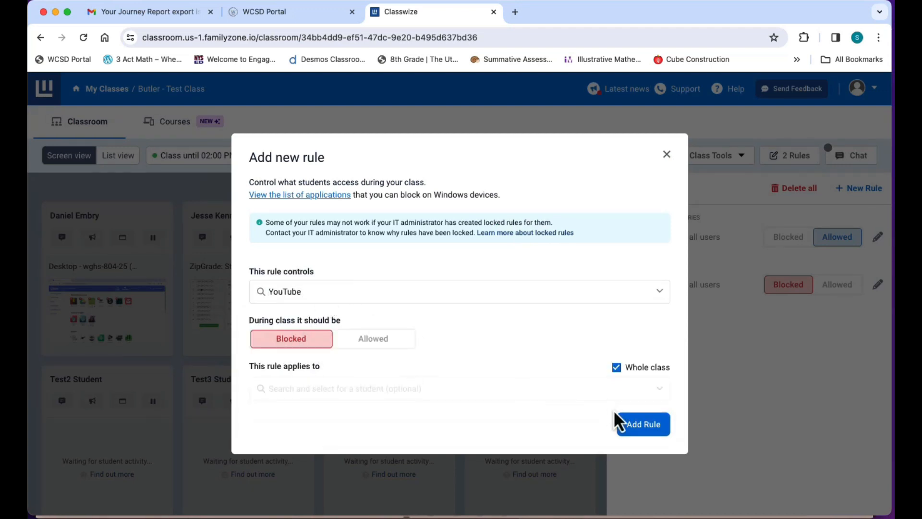
left_click(644, 436)
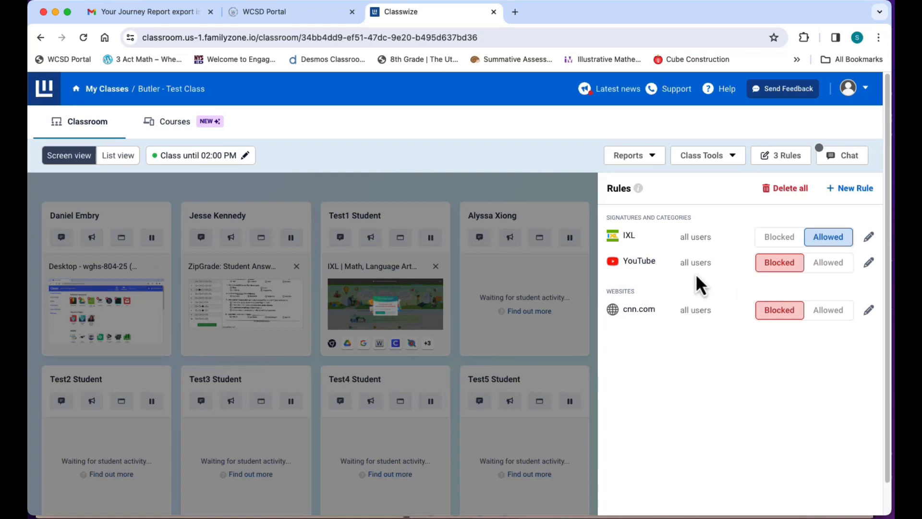
left_click(824, 269)
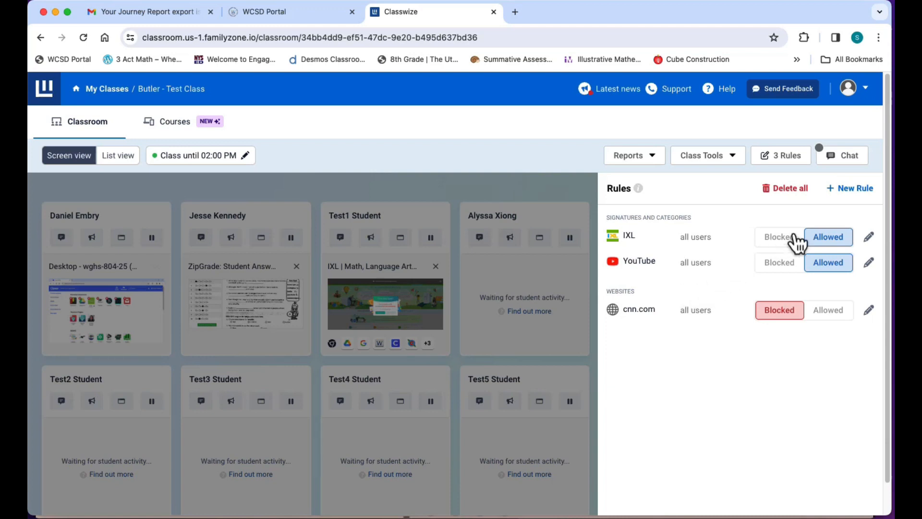
Step: Add a new rule that allows Facebook for the whole class
left_click(852, 194)
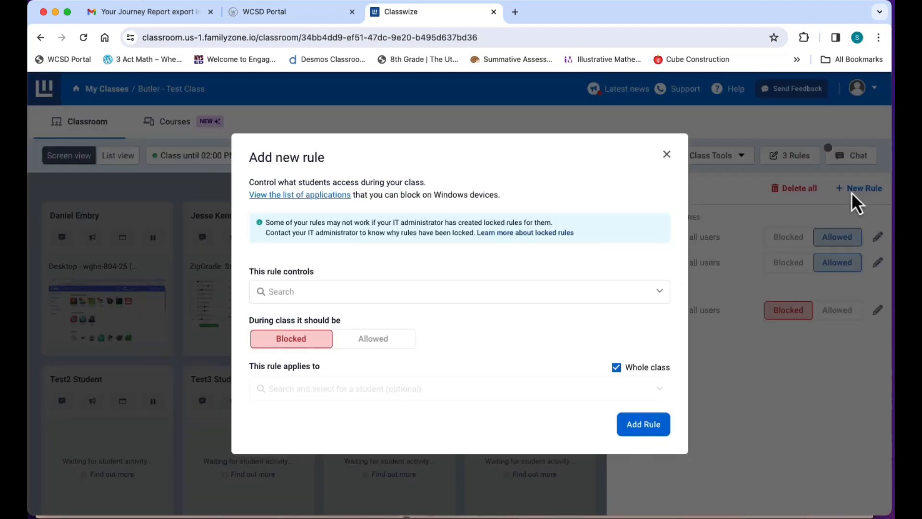
left_click(379, 294)
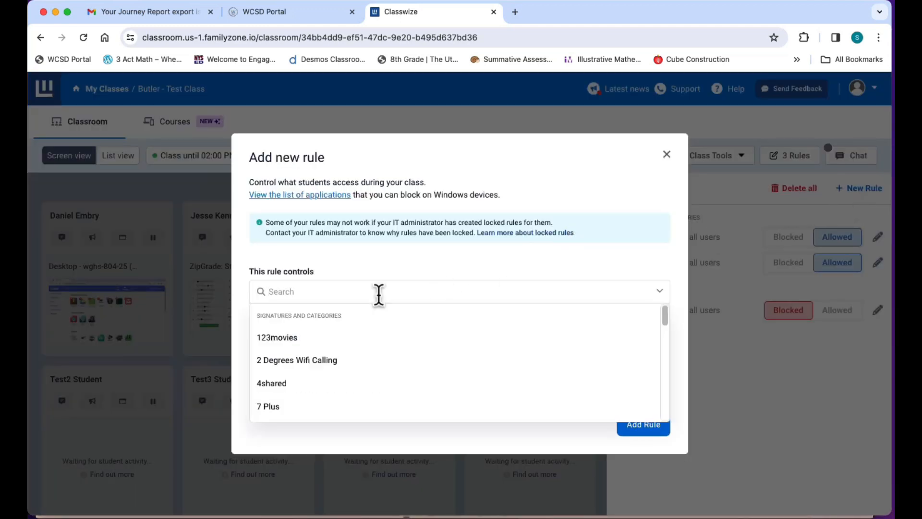
type("facebook")
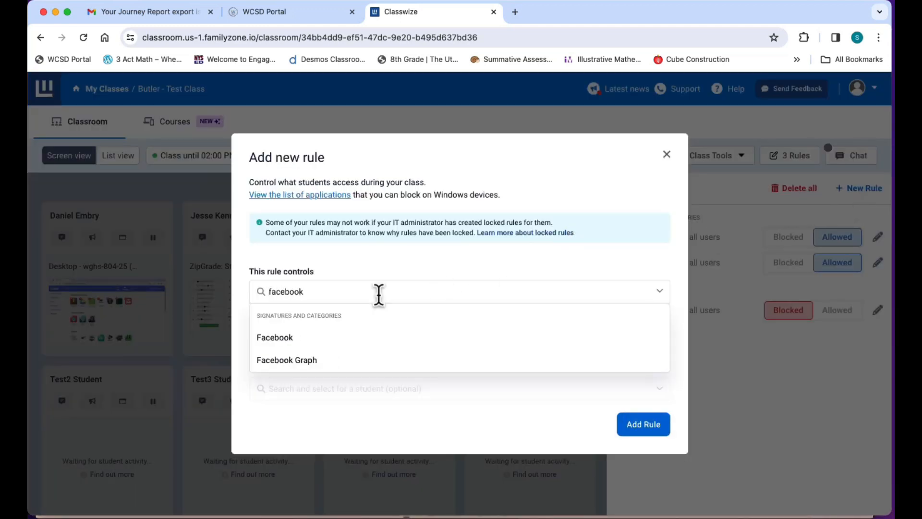
left_click(350, 338)
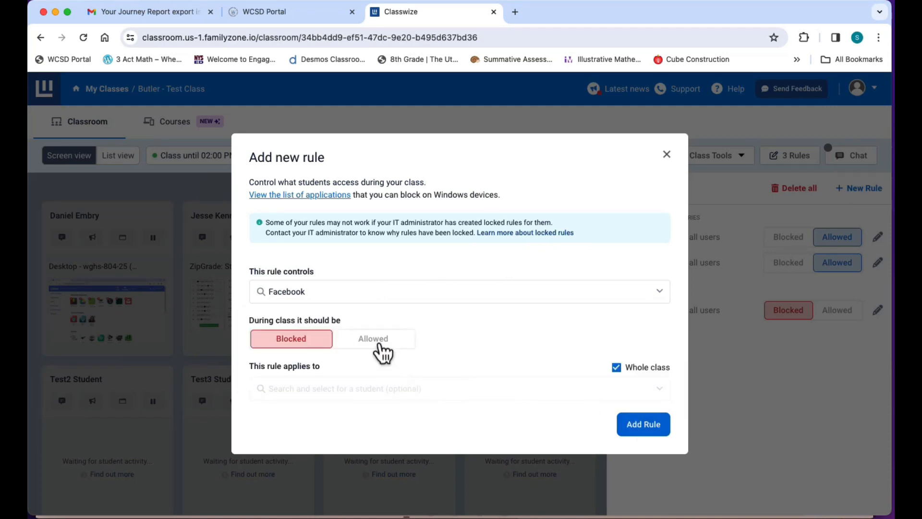
left_click(377, 341)
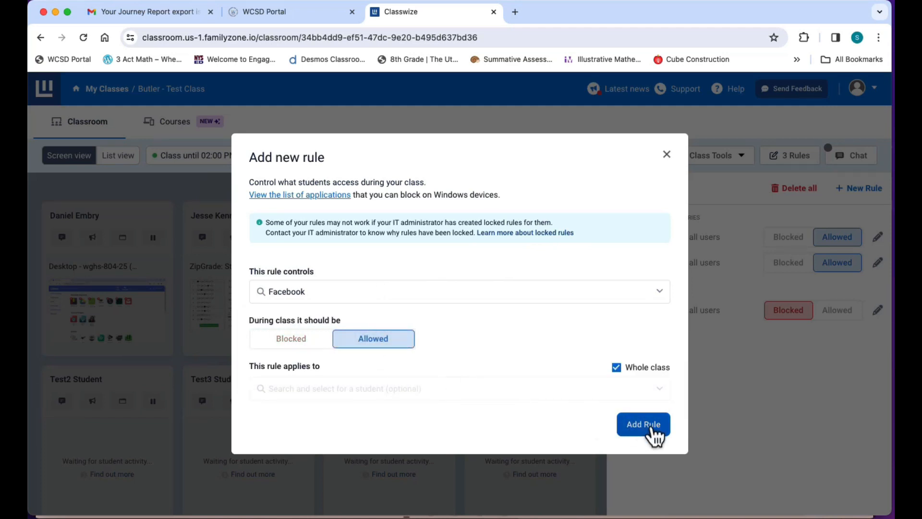
left_click(653, 435)
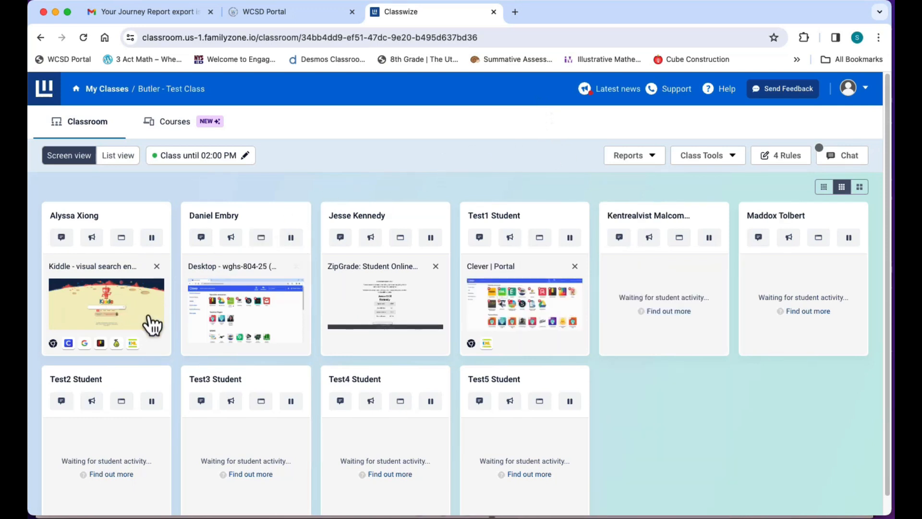
Step: Review the class rules list, and load youtube.com in the student's browser to test the YouTube rule
left_click(774, 156)
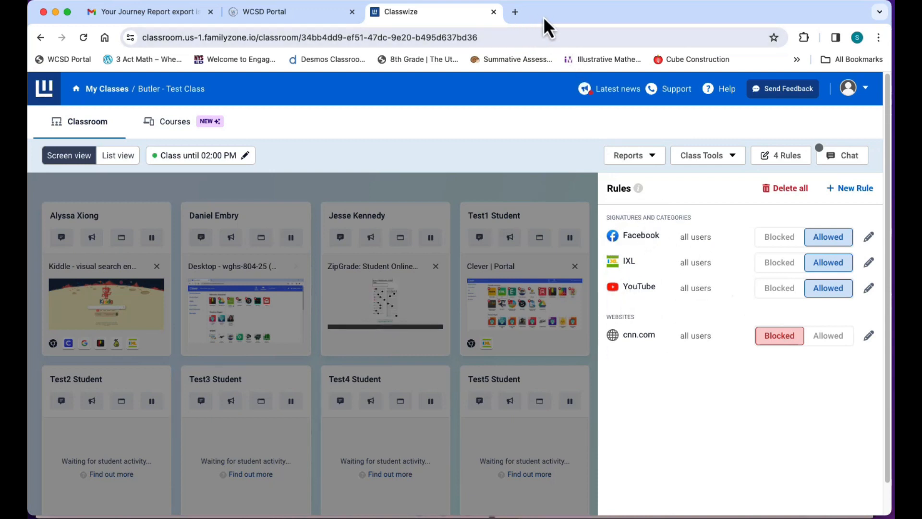
left_click(513, 155)
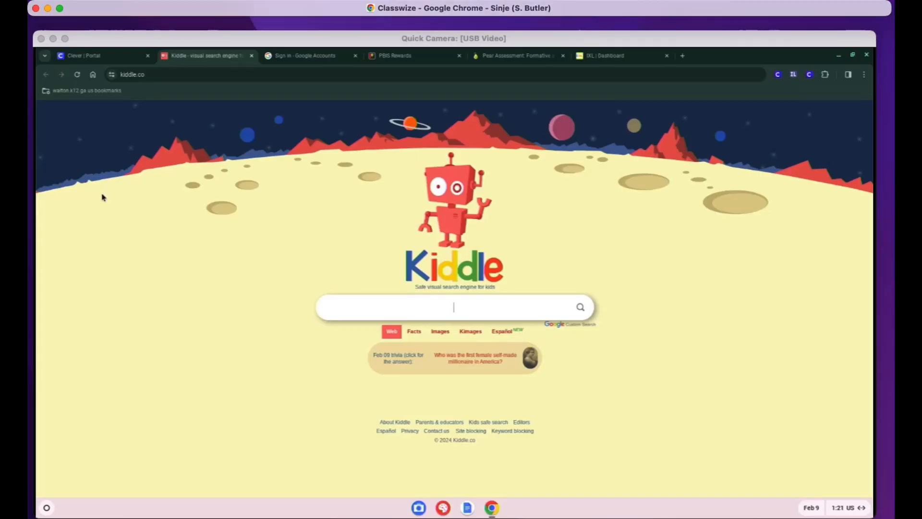
left_click(679, 71)
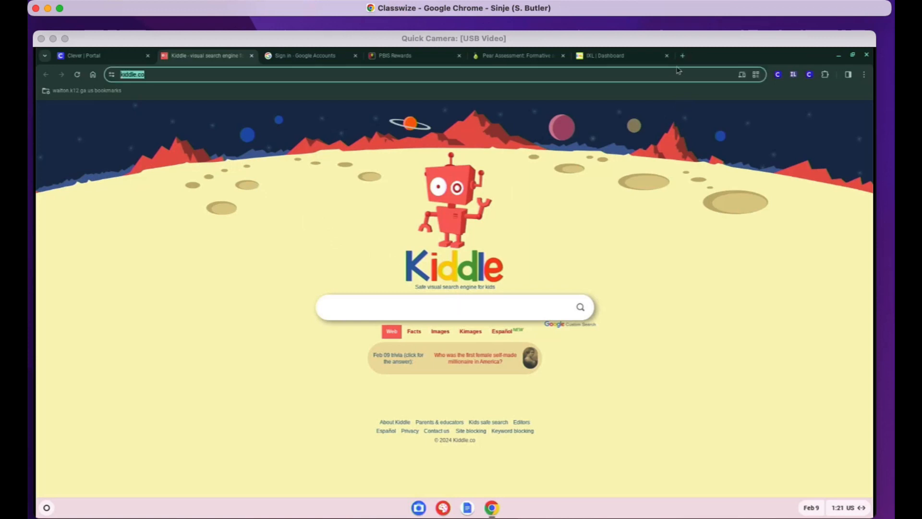
type("youtu")
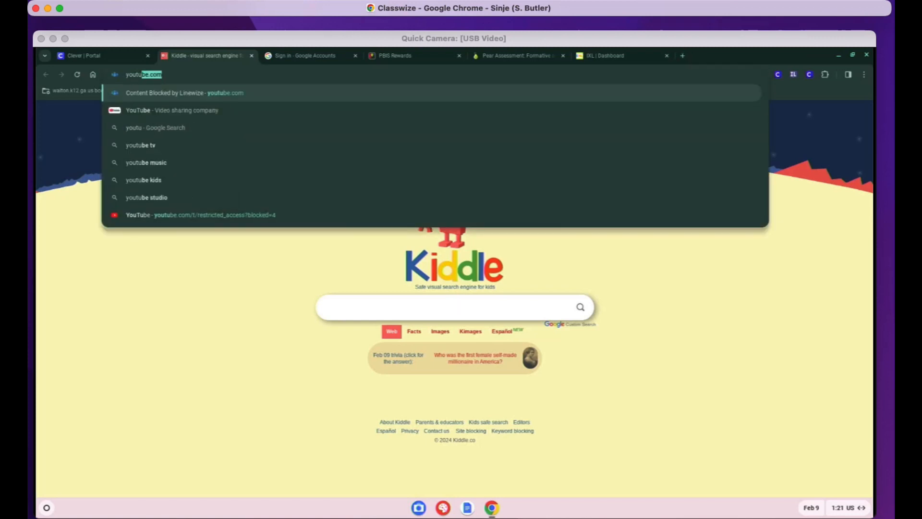
type("be.com")
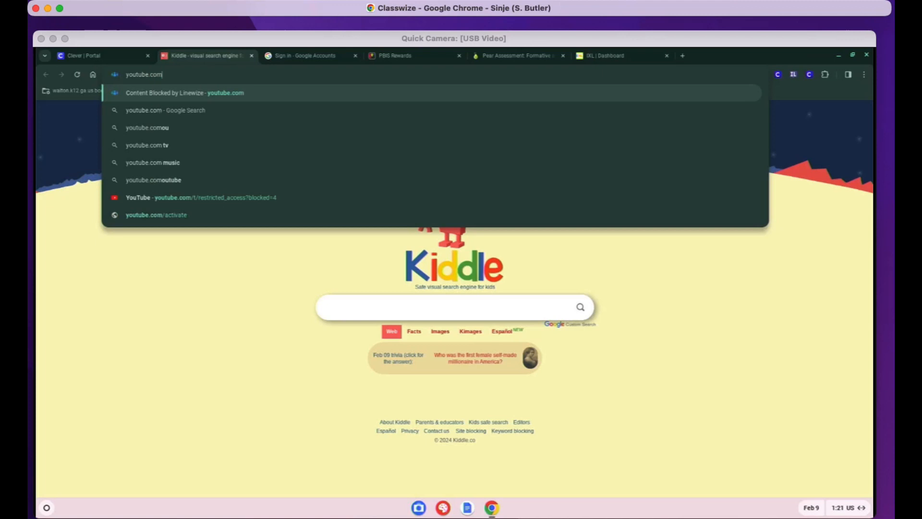
key("Return")
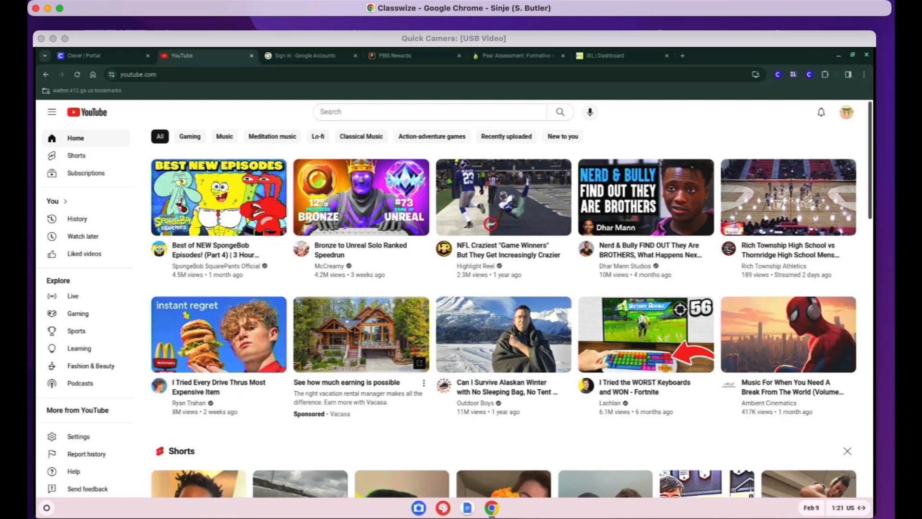
Step: Return to the Classwize window, delete the YouTube rule from the class rules, and close the rules list
left_click(571, 7)
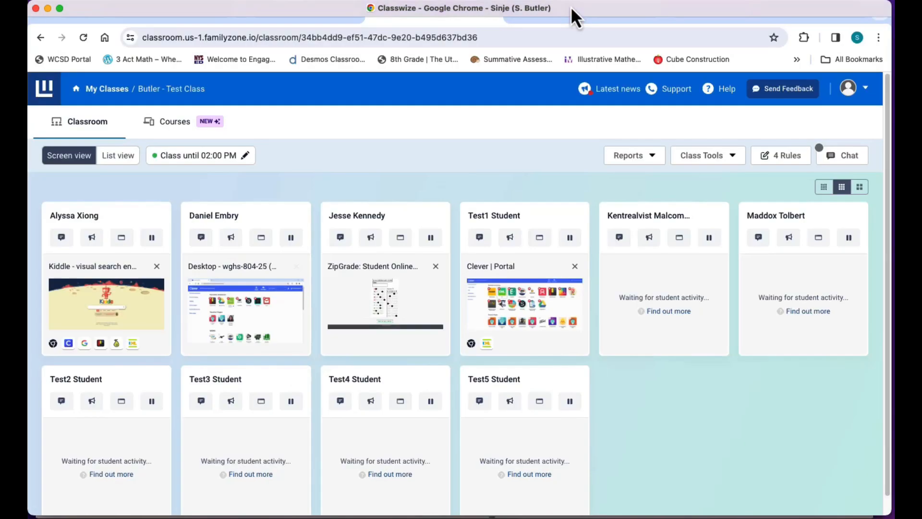
left_click(777, 160)
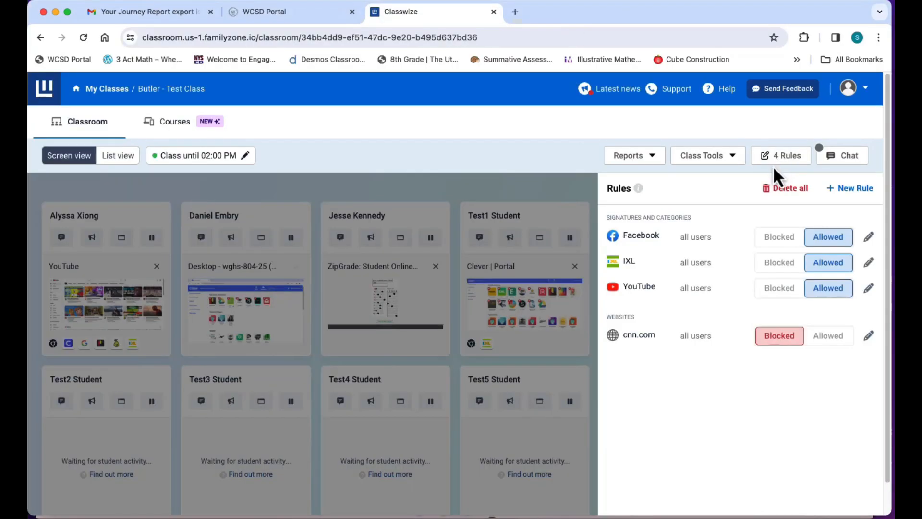
left_click(867, 292)
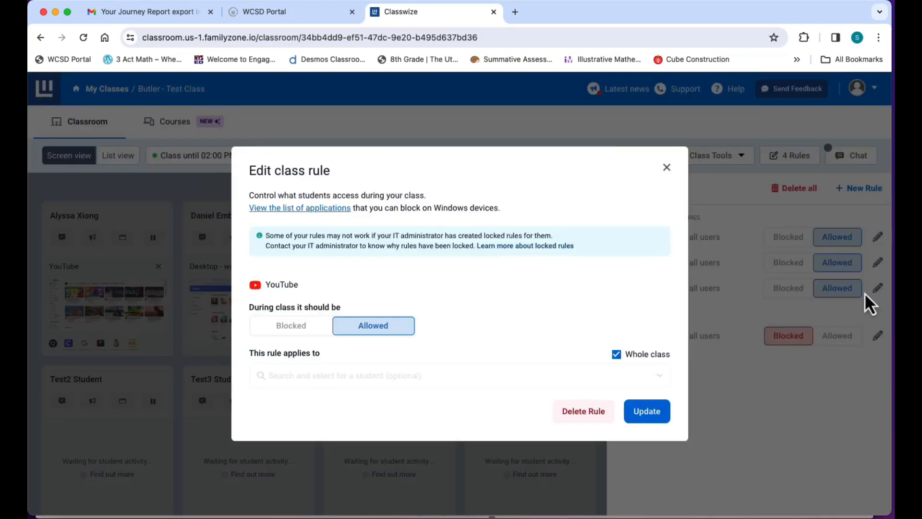
left_click(589, 413)
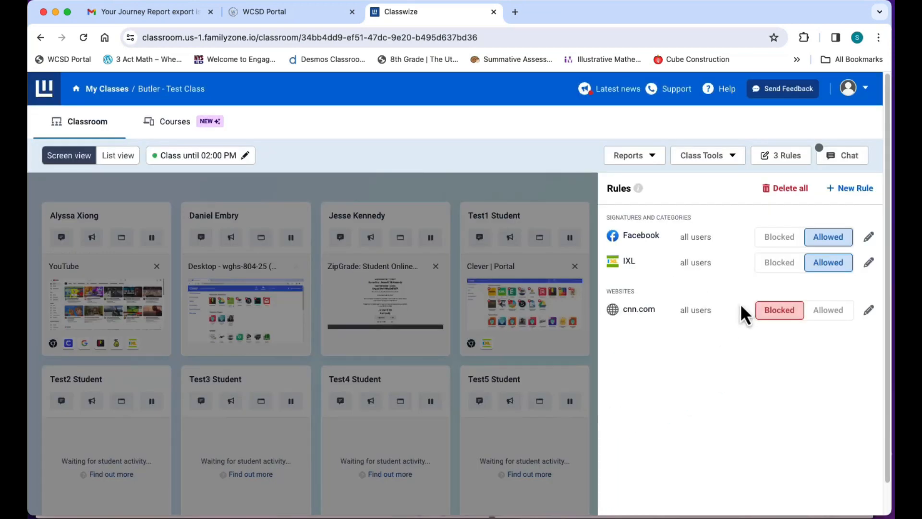
left_click(512, 169)
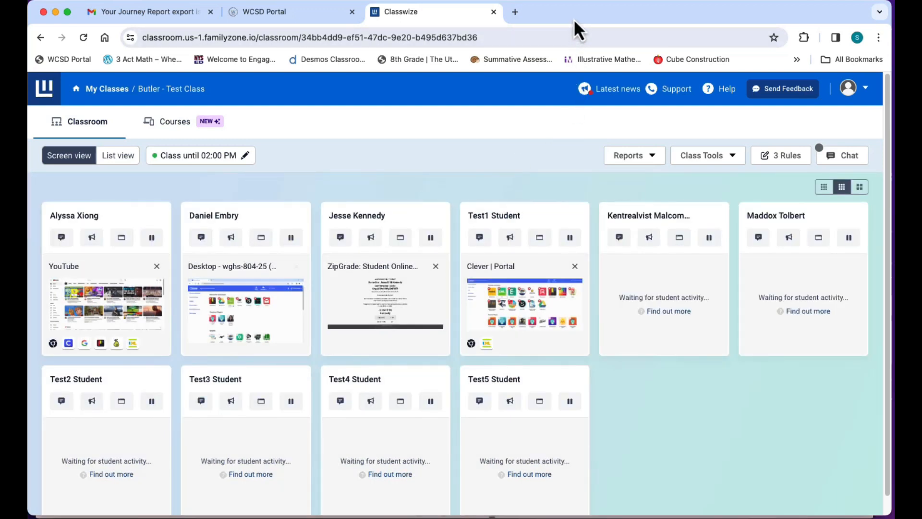
Step: Check YouTube access on the student's device without the rule, and review the remaining class rules
double_click(609, 16)
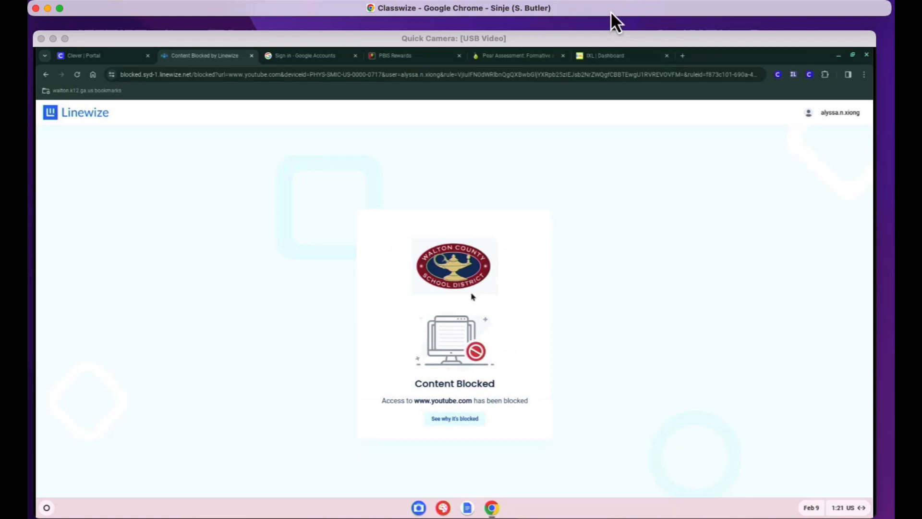
left_click(610, 13)
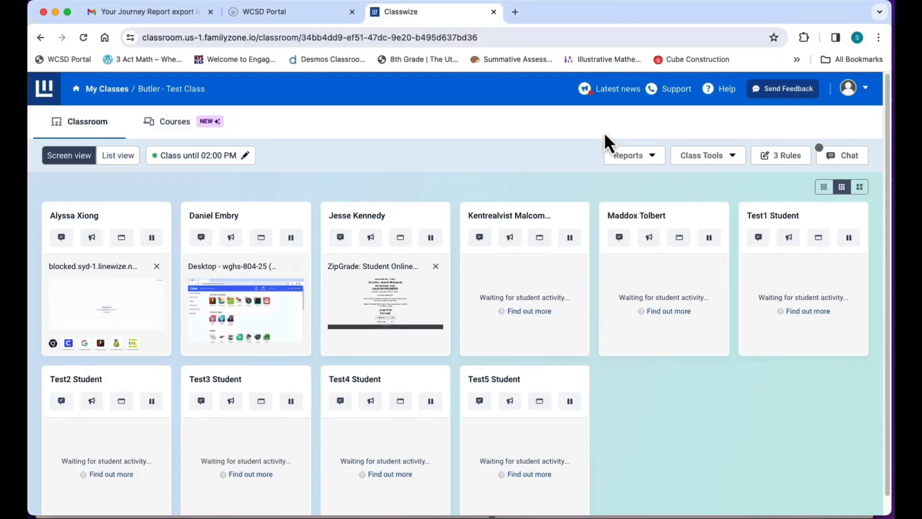
left_click(770, 161)
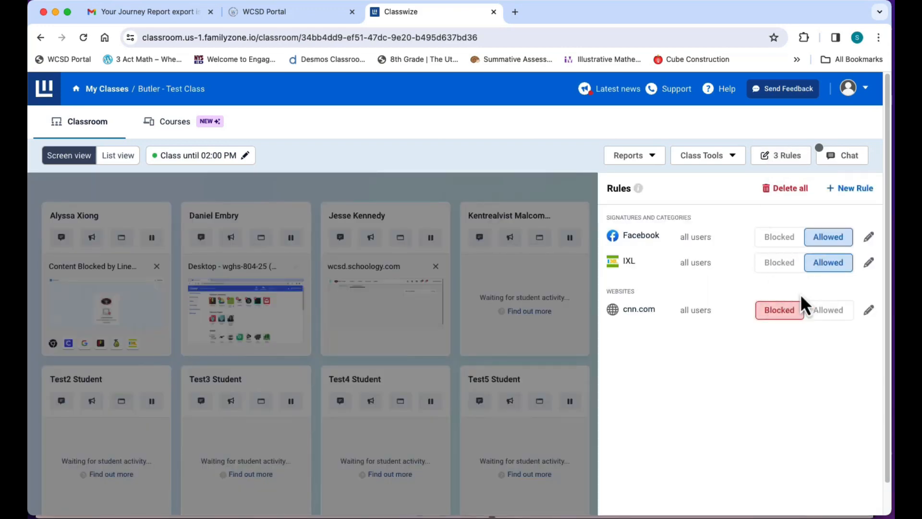
left_click(573, 161)
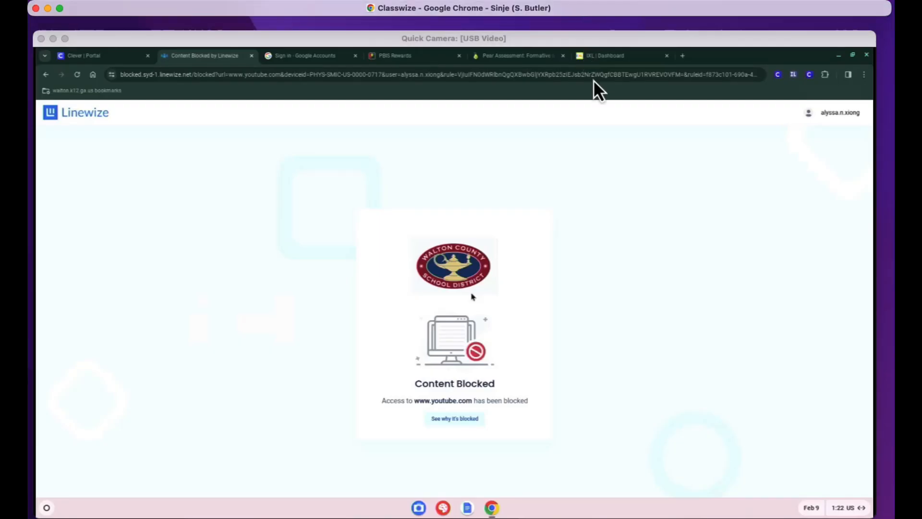
Step: Load facebook.com in the student's browser to test the rule that allows Facebook
left_click(594, 76)
type("faceb")
key("Return")
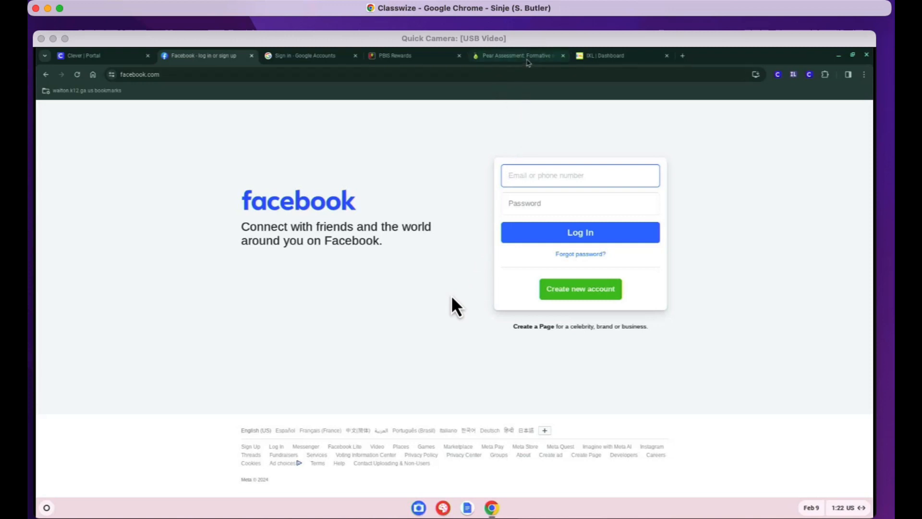
mouse_move(530, 58)
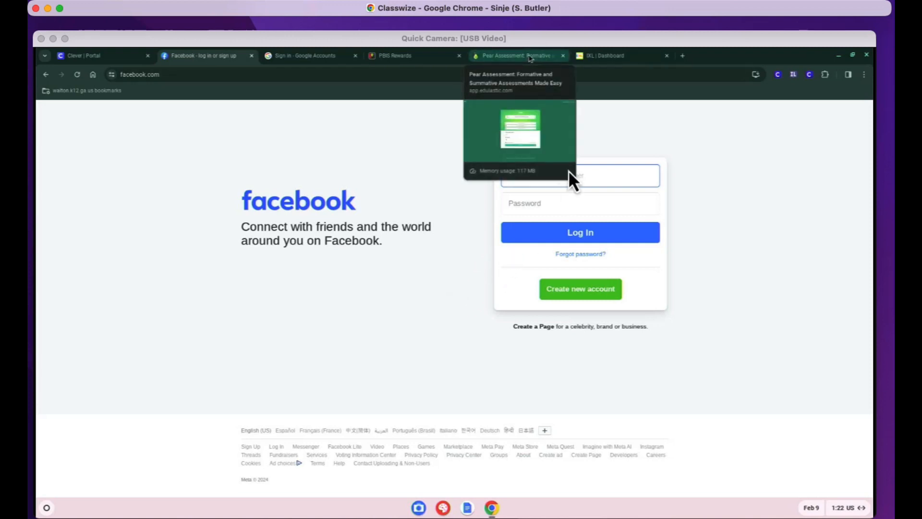
Step: Return to the Classwize window, show the class rules, and switch the Facebook rule to Blocked for all users
left_click(600, 15)
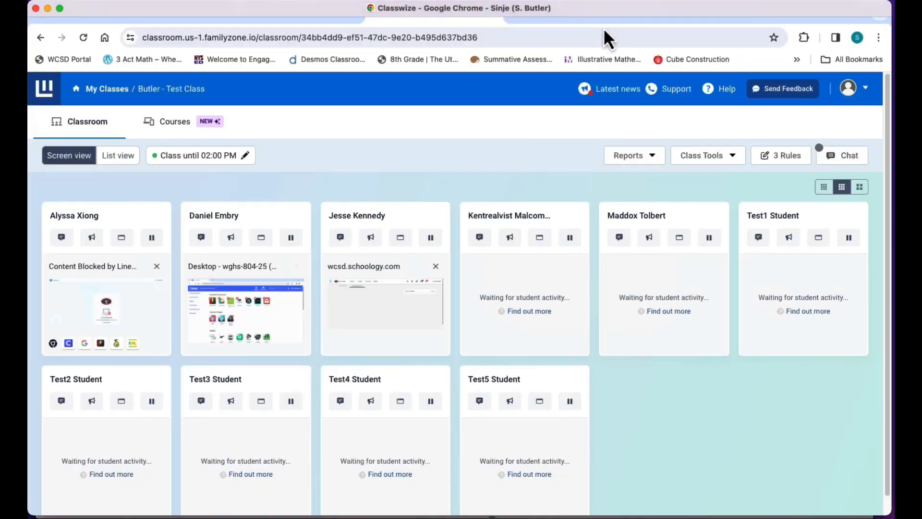
left_click(773, 164)
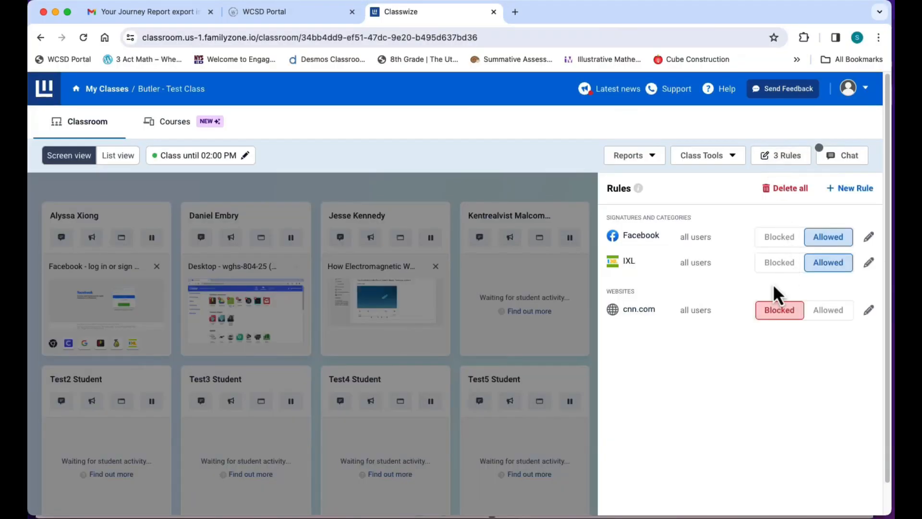
left_click(778, 240)
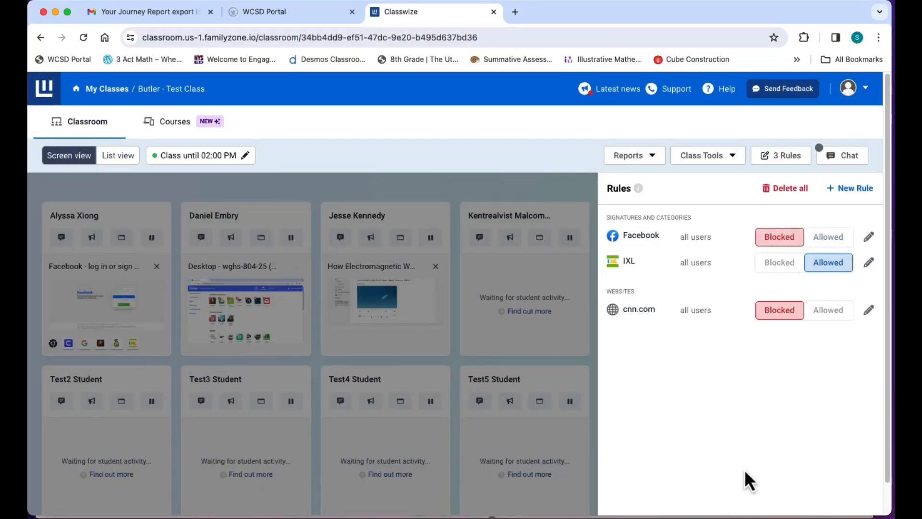
Step: Check Facebook access on the student's device, and switch the IXL rule to Blocked in the Classwize class rules
double_click(647, 20)
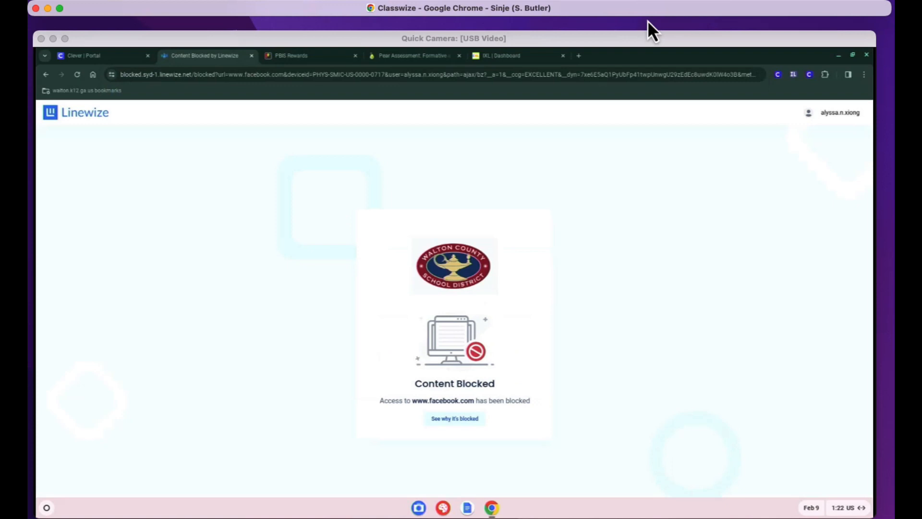
left_click(640, 13)
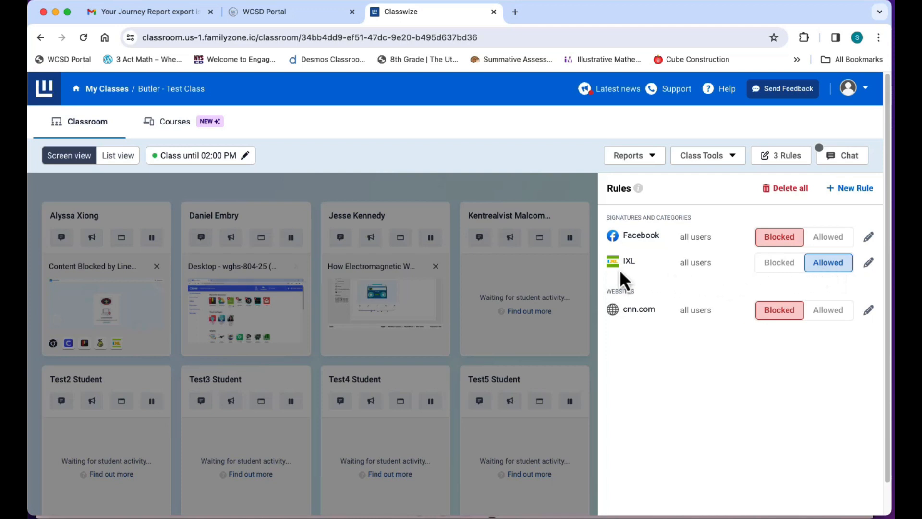
left_click(775, 273)
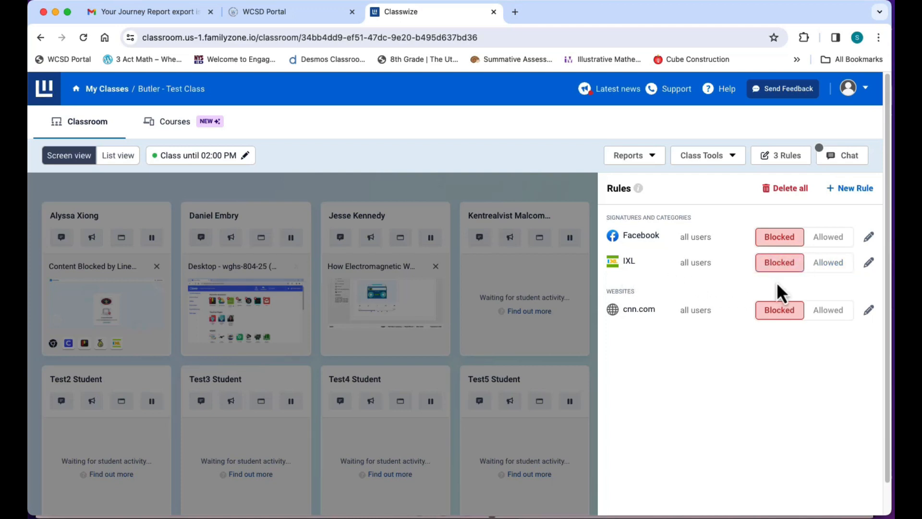